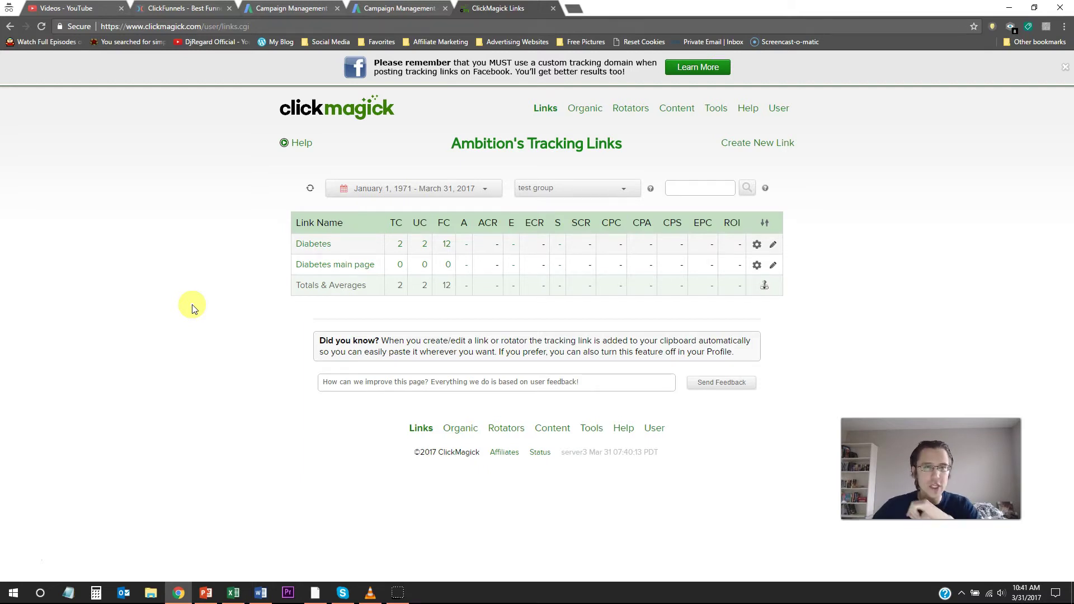
Step: Switch from ClickMagick Links to the Diabetes Loophole ads list in AdWords
left_click(399, 11)
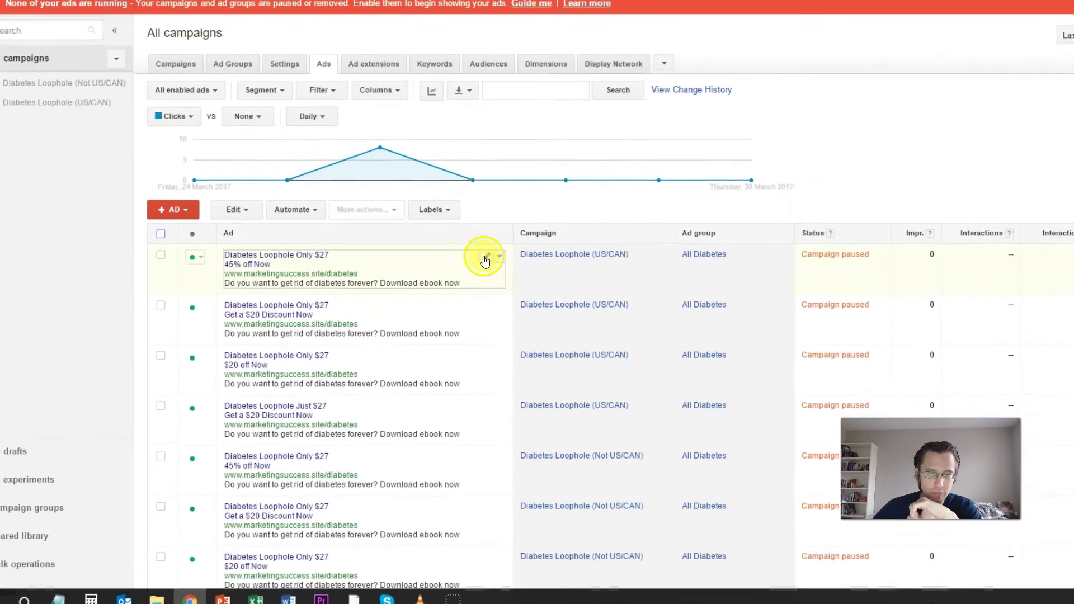
Step: Open the first Diabetes Loophole ad for editing and select its final URL
left_click(446, 290)
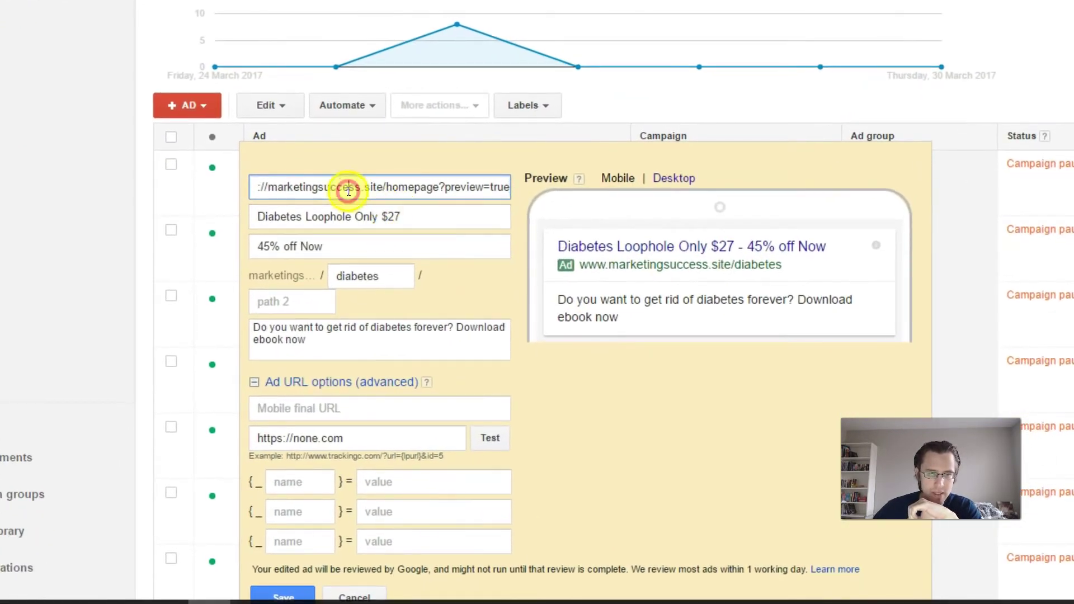
triple_click(348, 189)
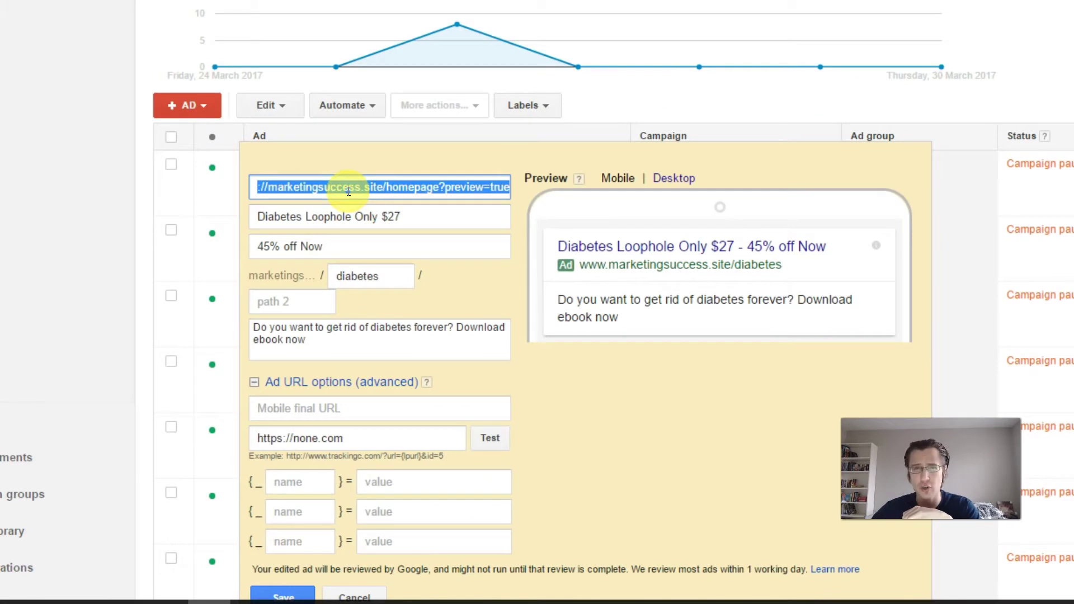
triple_click(350, 189)
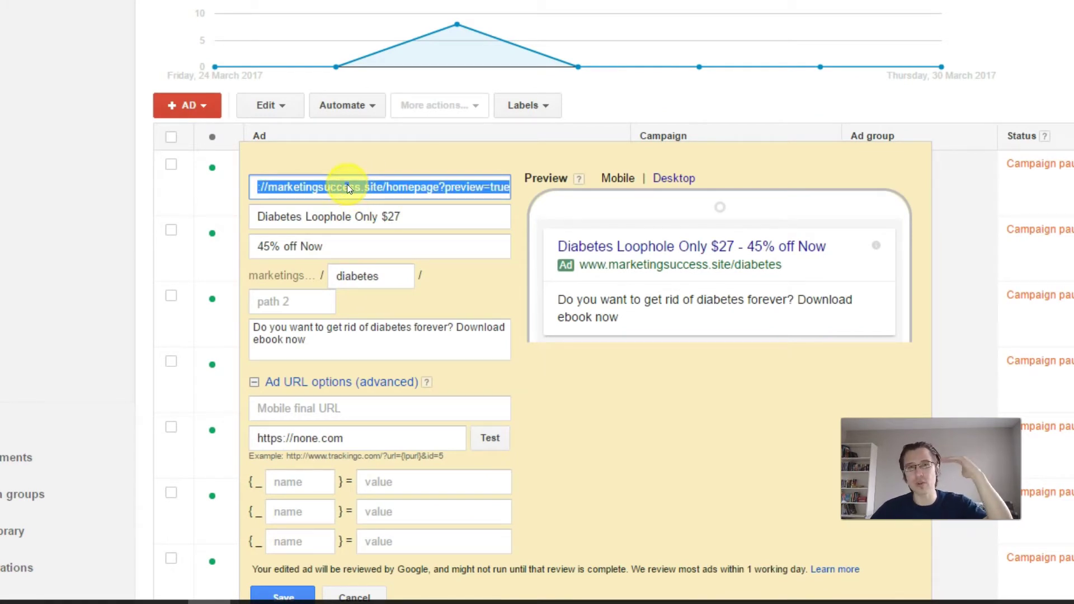
scroll(398, 160, "down", 1)
scroll(398, 160, "down", 1)
left_click(319, 237)
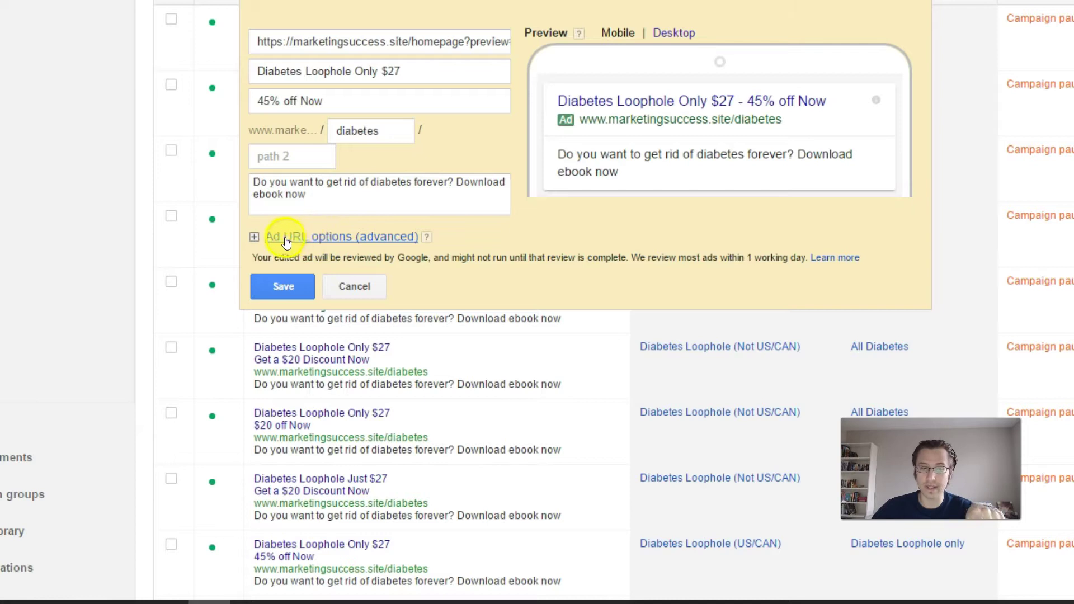
left_click(352, 238)
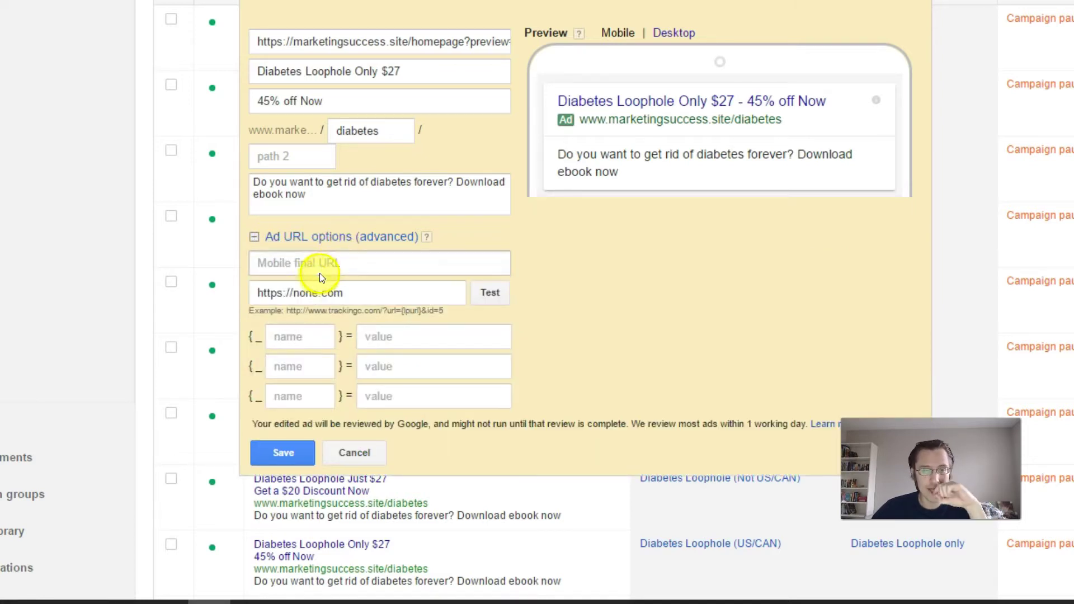
left_click_drag(363, 296, 230, 292)
key("BackSpace")
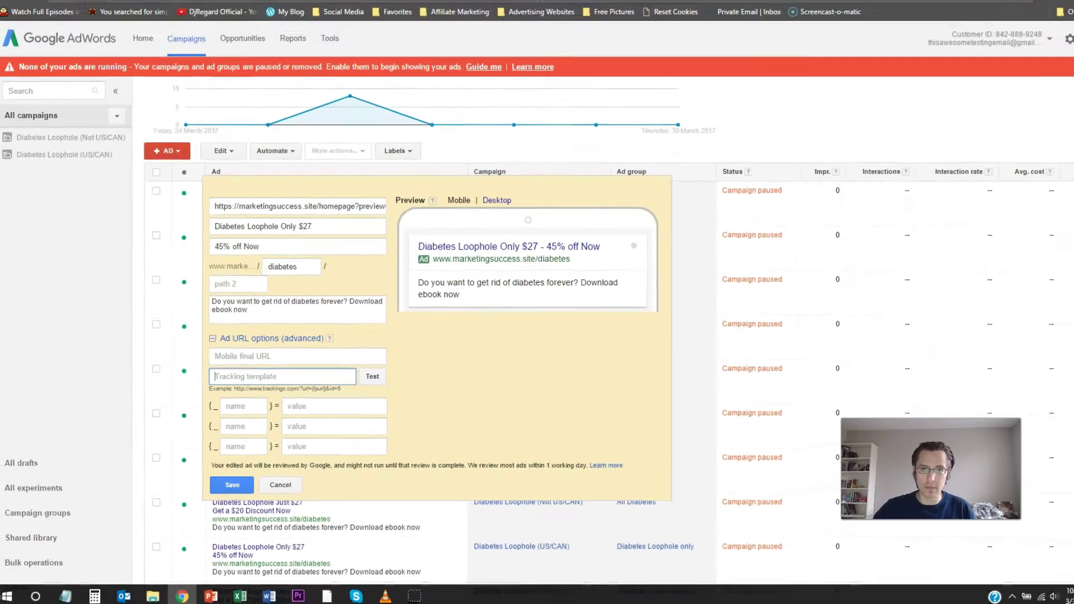
Step: Check the Diabetes link's primary URL against the ad's final URL and copy its tracking link
left_click(498, 8)
left_click(314, 244)
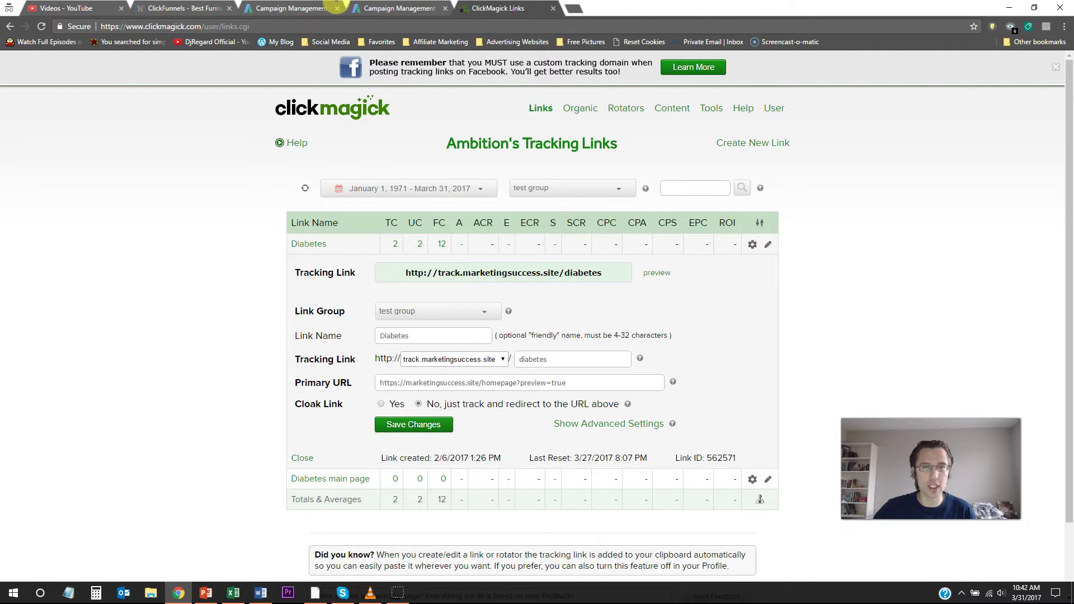
left_click(411, 7)
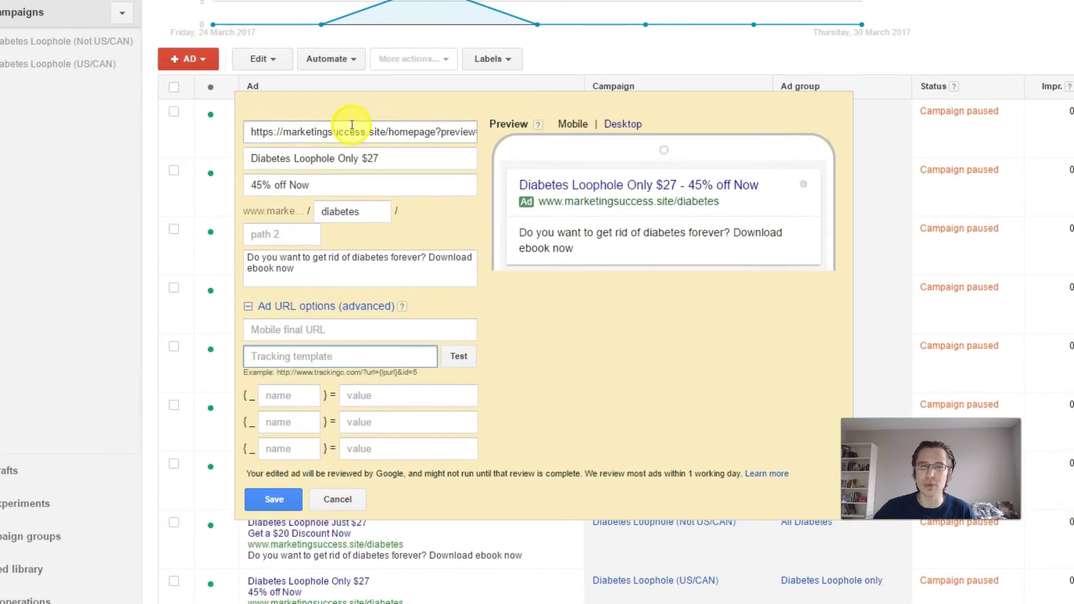
triple_click(352, 125)
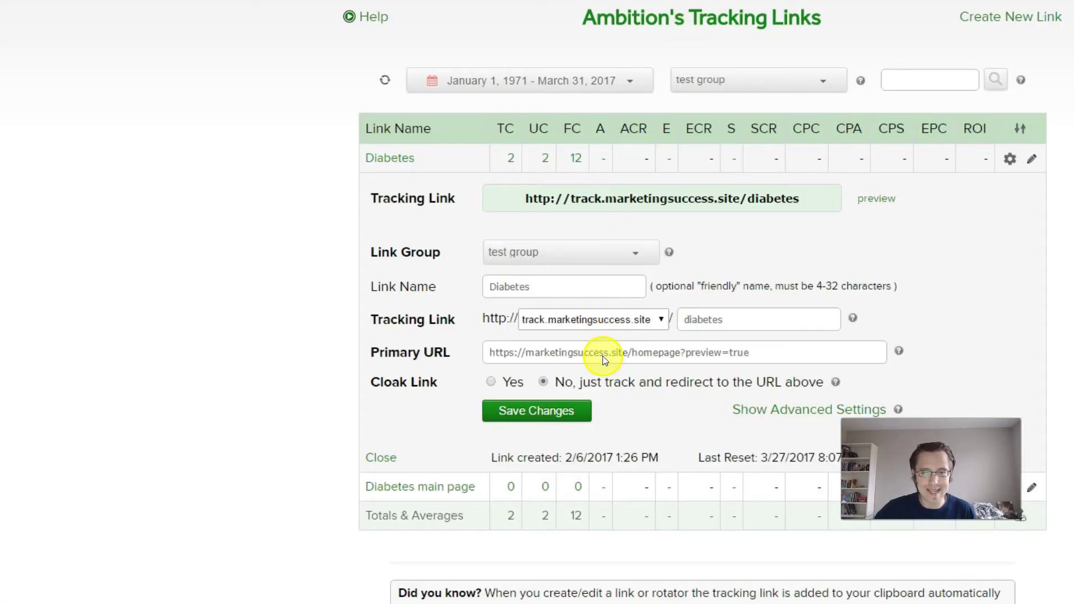
double_click(597, 359)
triple_click(597, 359)
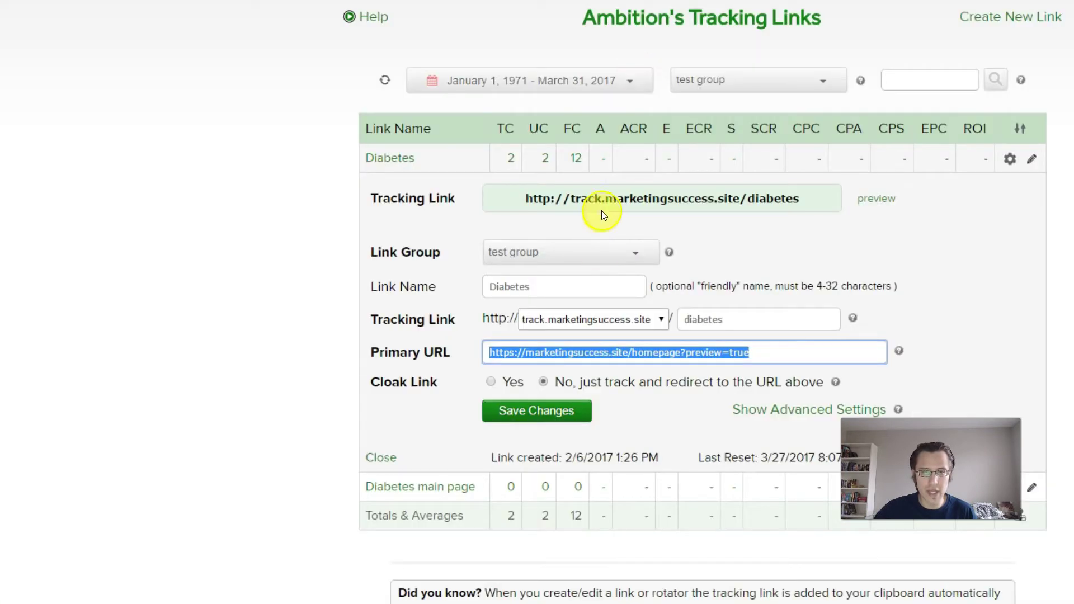
left_click(604, 200)
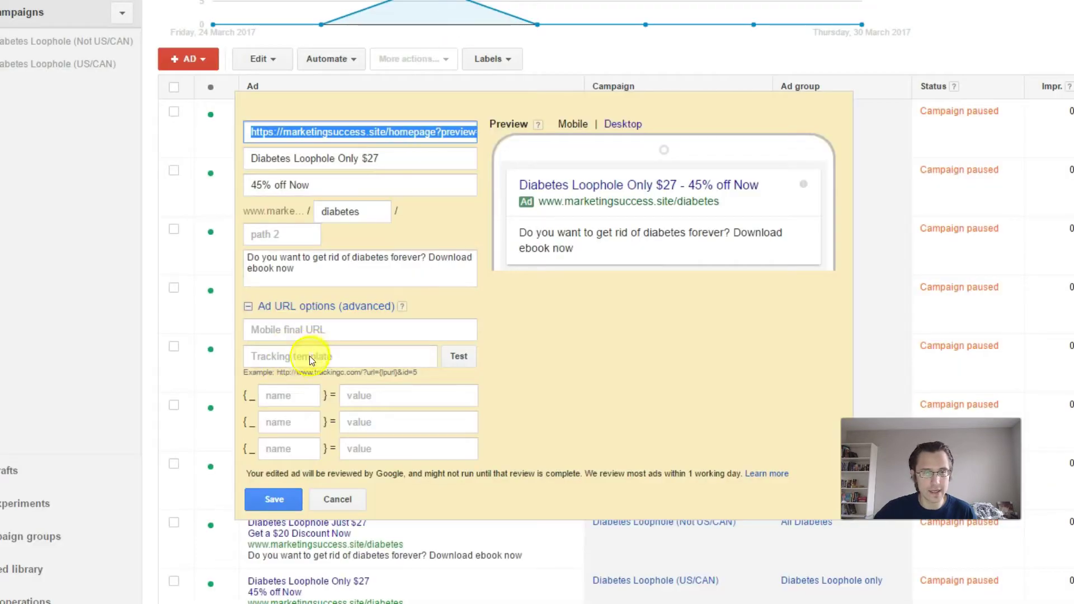
left_click(309, 359)
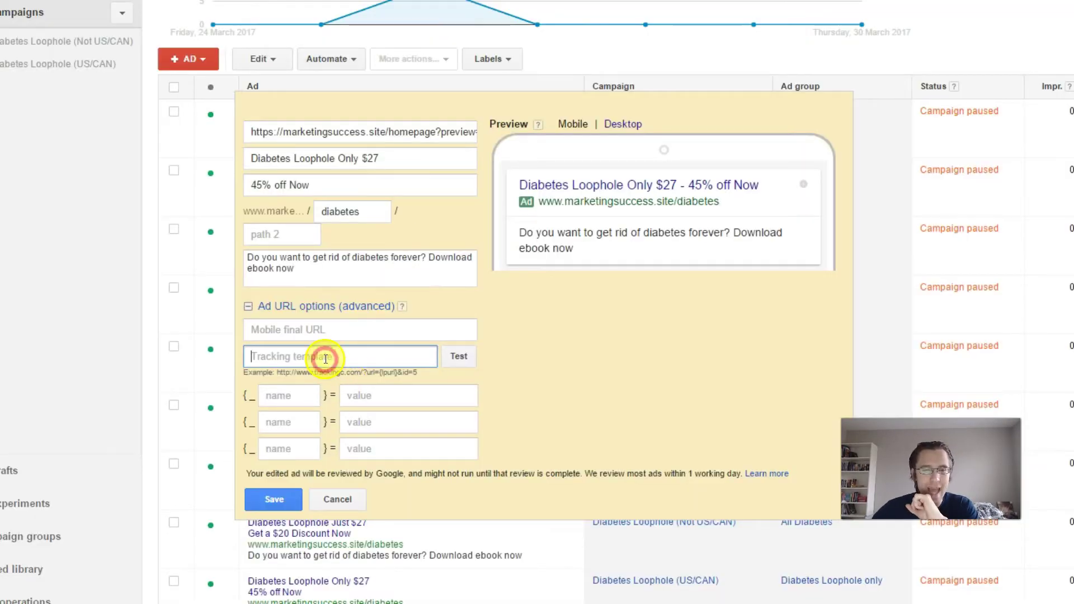
left_click(366, 355)
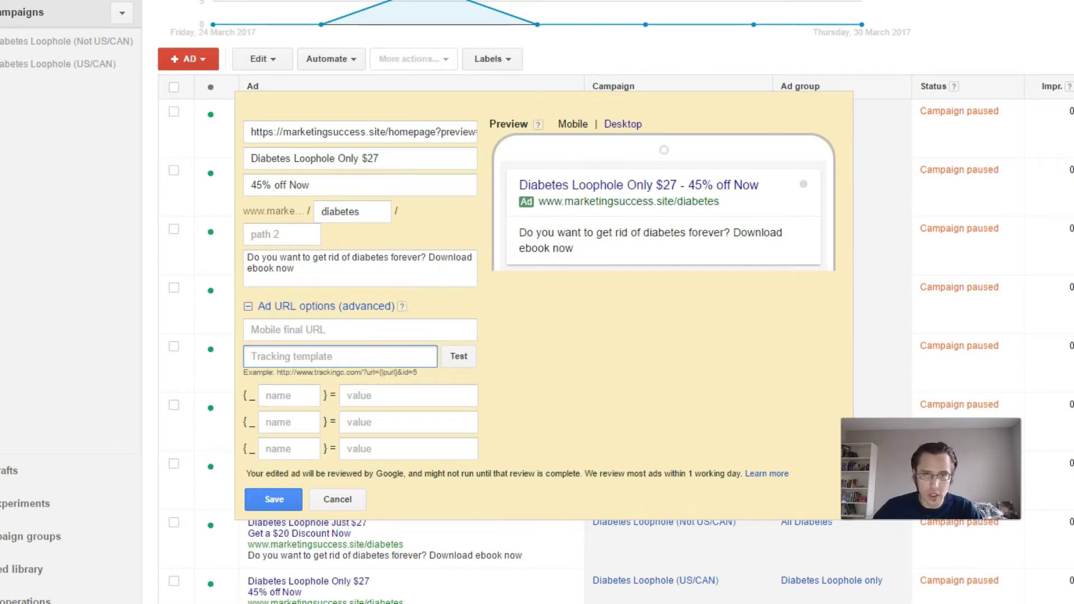
key("ctrl+Tab")
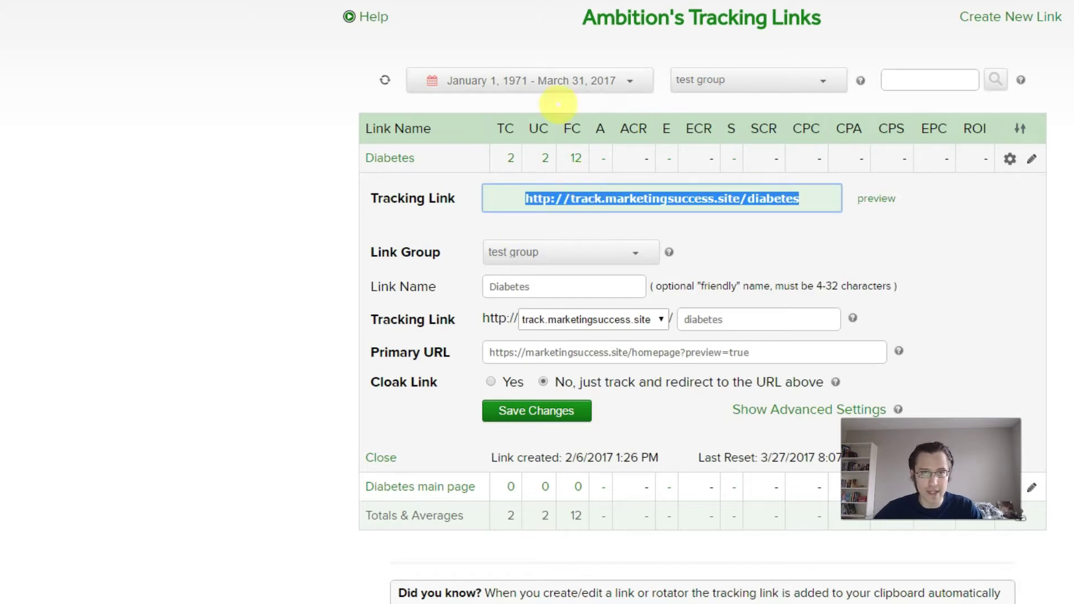
key("ctrl+shift+Tab")
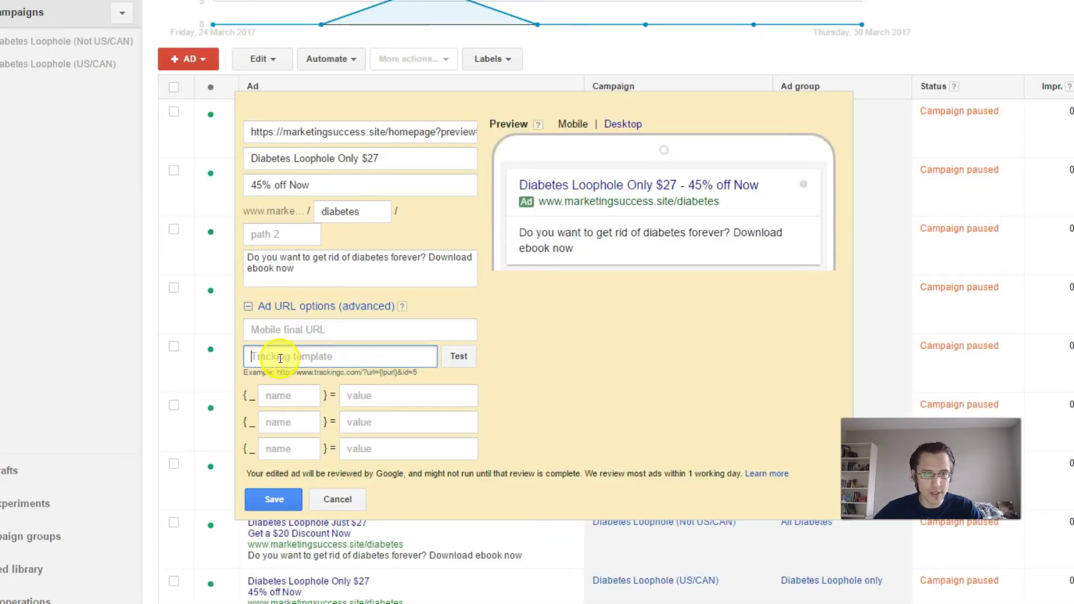
key("ctrl+v")
left_click(457, 357)
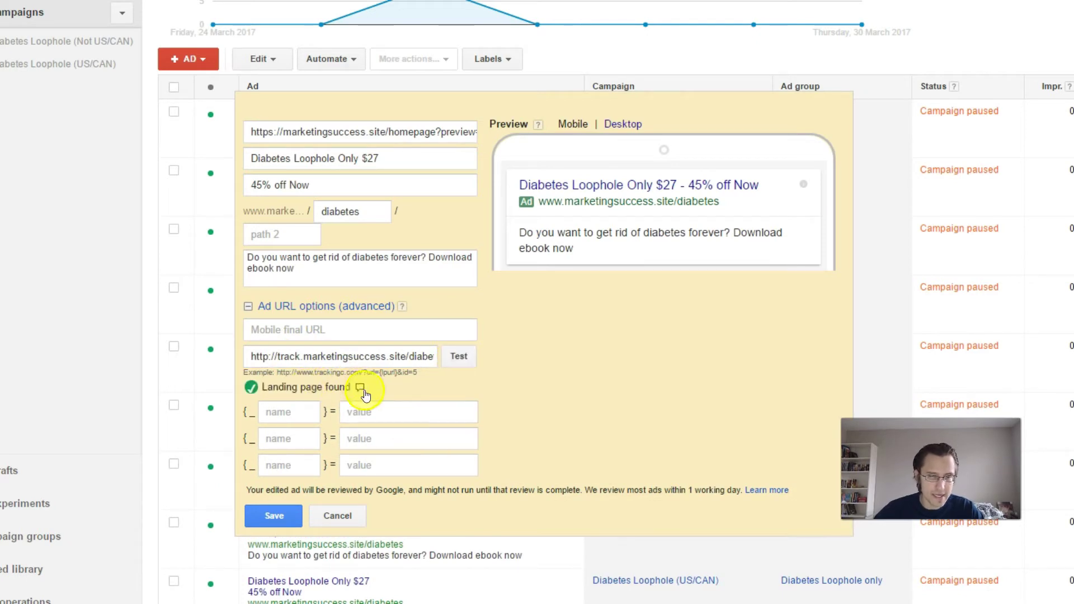
mouse_move(365, 391)
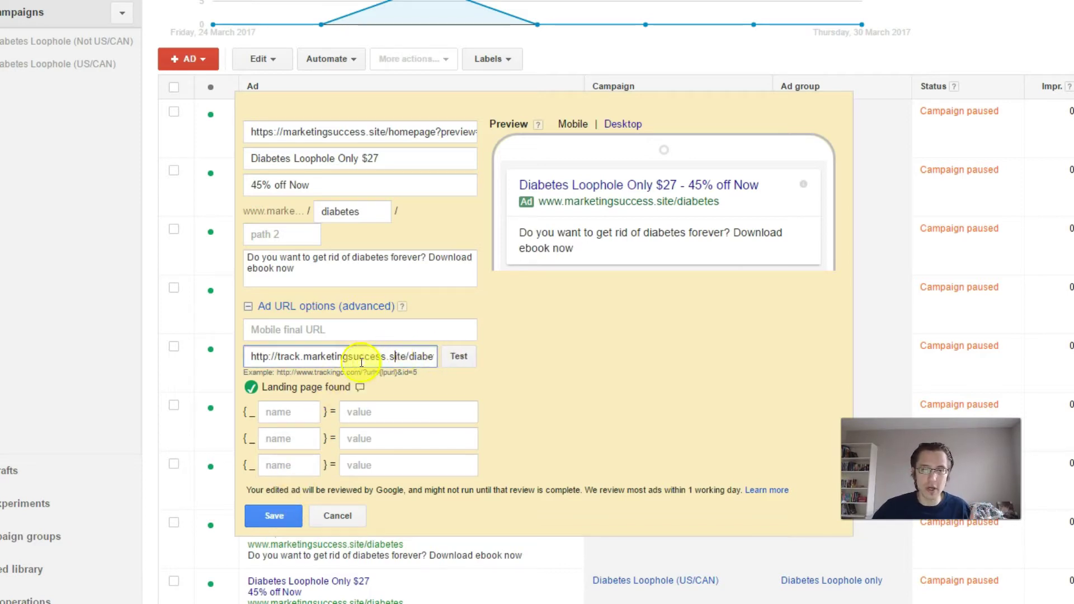
left_click_drag(360, 357, 422, 342)
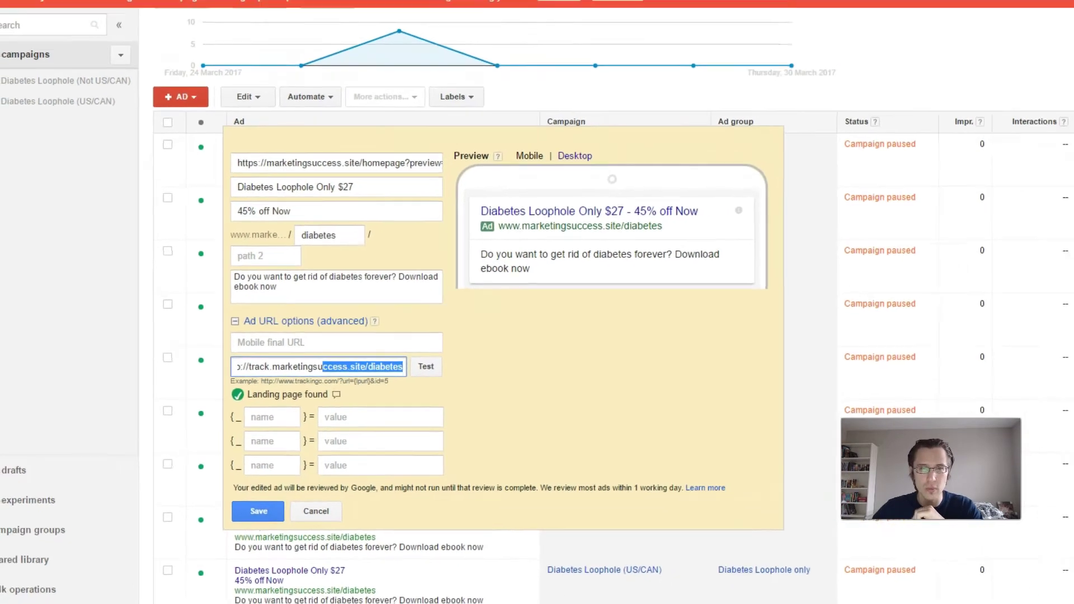
Step: Collapse the Diabetes link and search ClickMagick's FAQs for 'tracking ppc google'
key("ctrl+Tab")
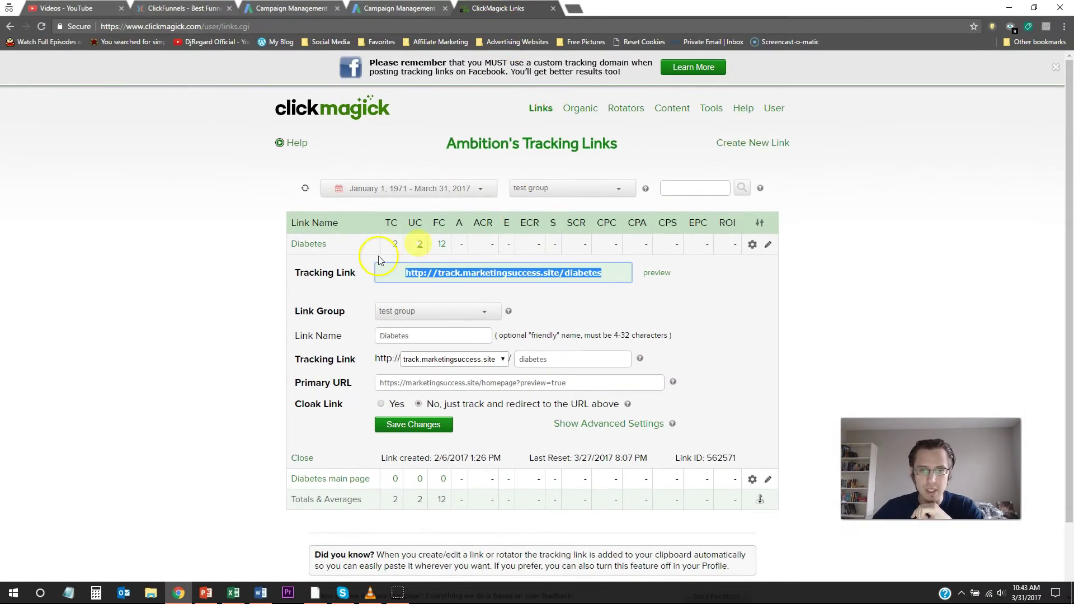
left_click(311, 243)
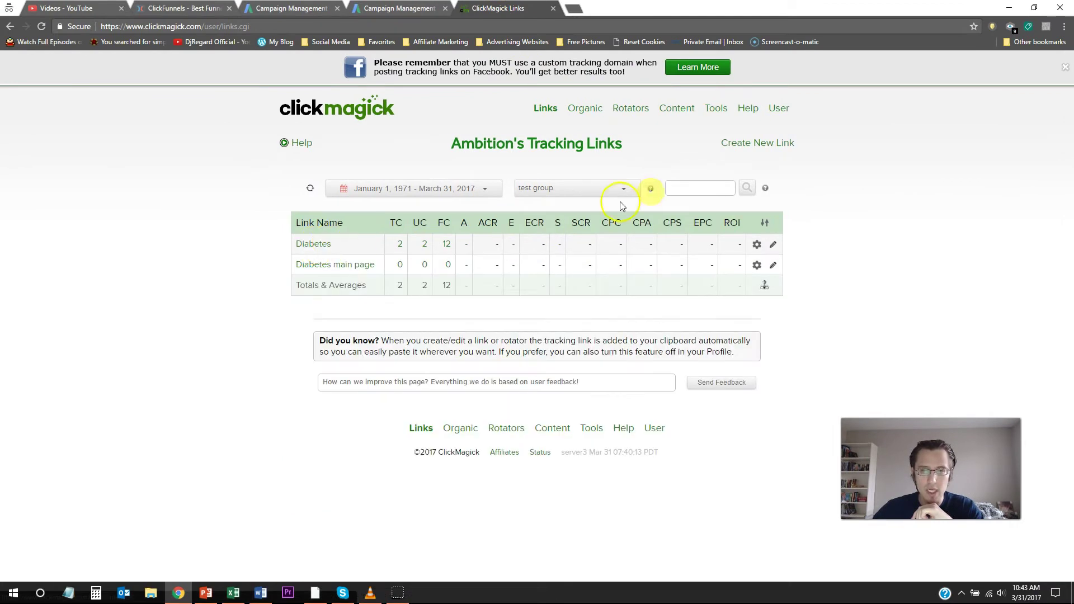
mouse_move(746, 108)
left_click(761, 148)
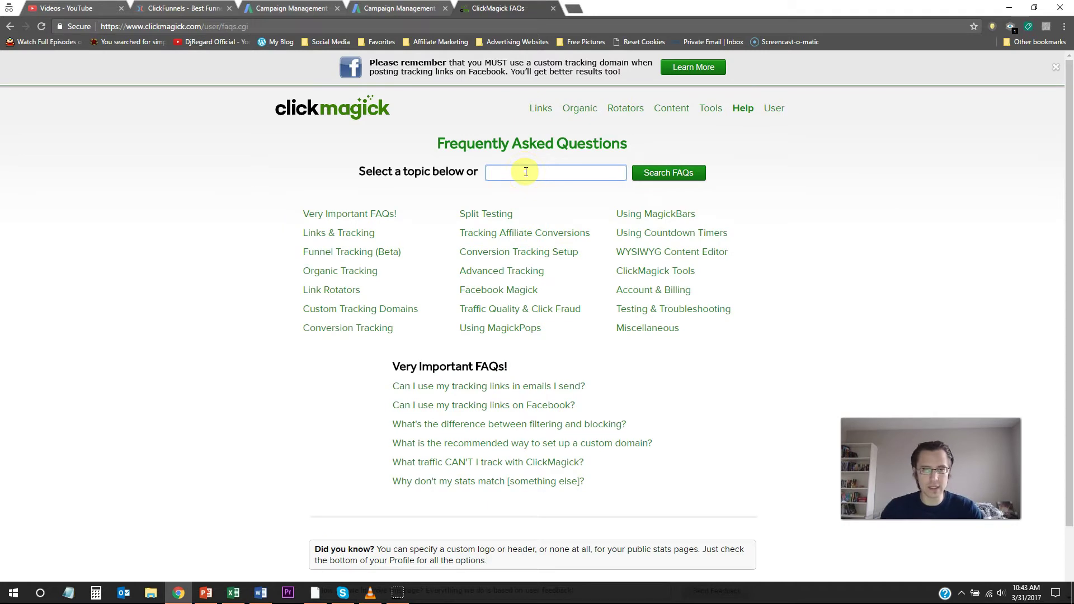
type("tracking ppc goo")
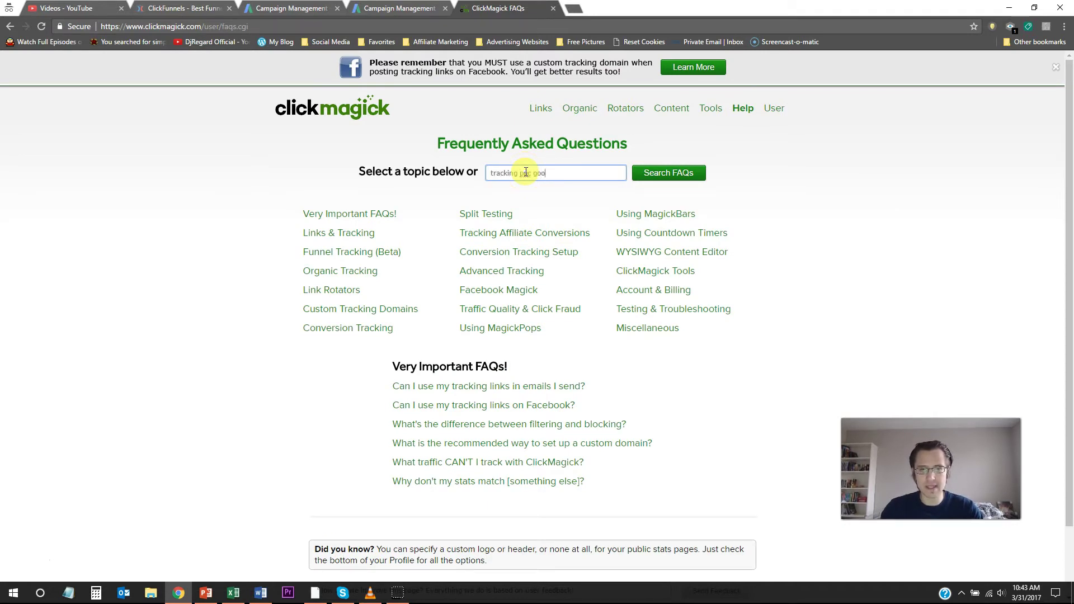
type("gle")
key("Return")
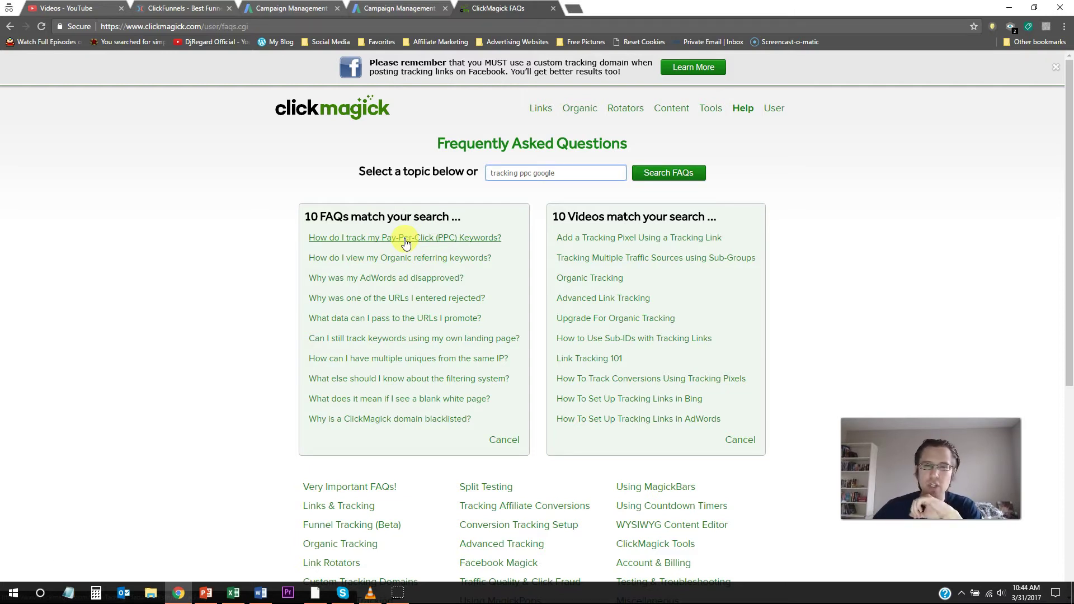
left_click(405, 238)
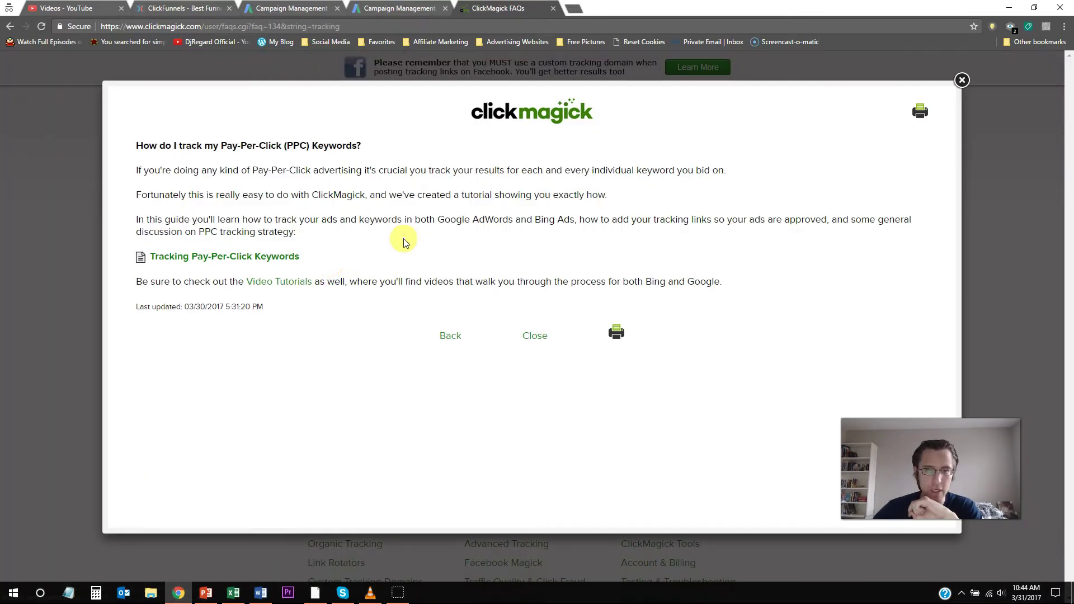
left_click(271, 256)
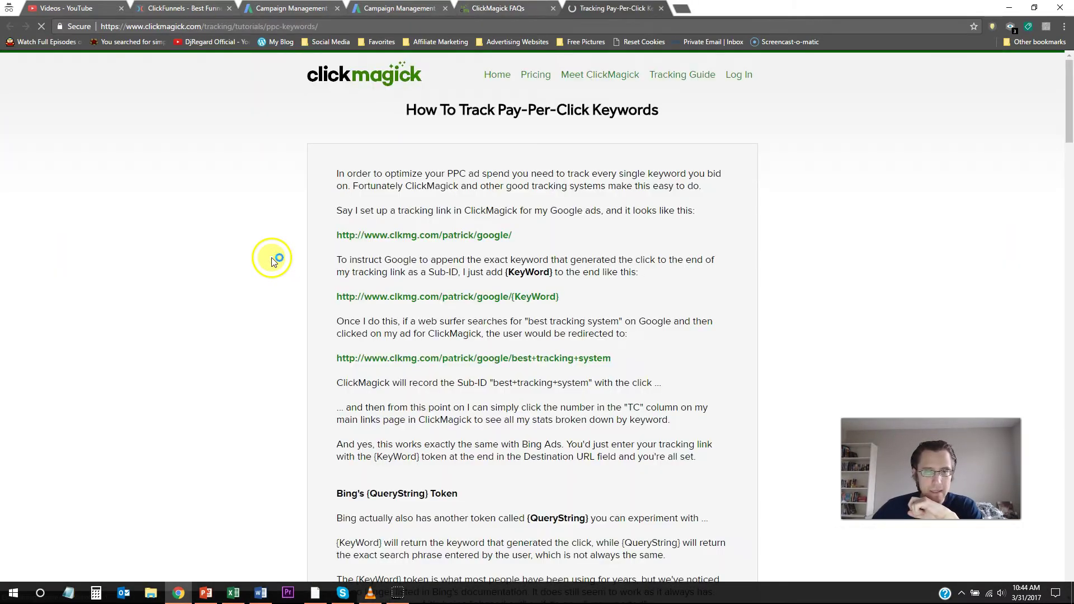
scroll(421, 352, "down", 3)
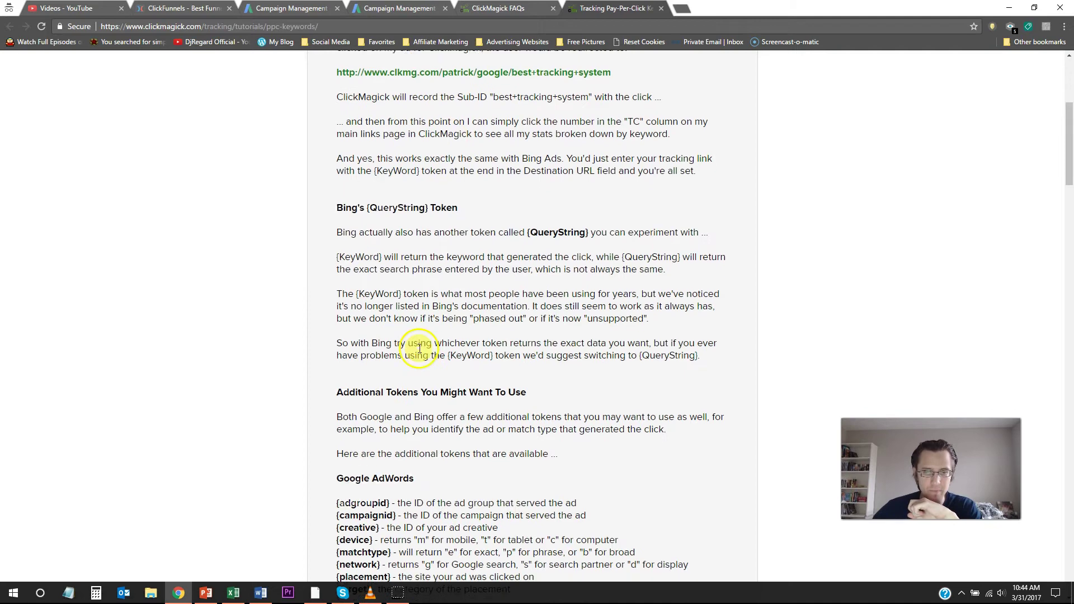
scroll(419, 348, "down", 3)
left_click(380, 361, "shift")
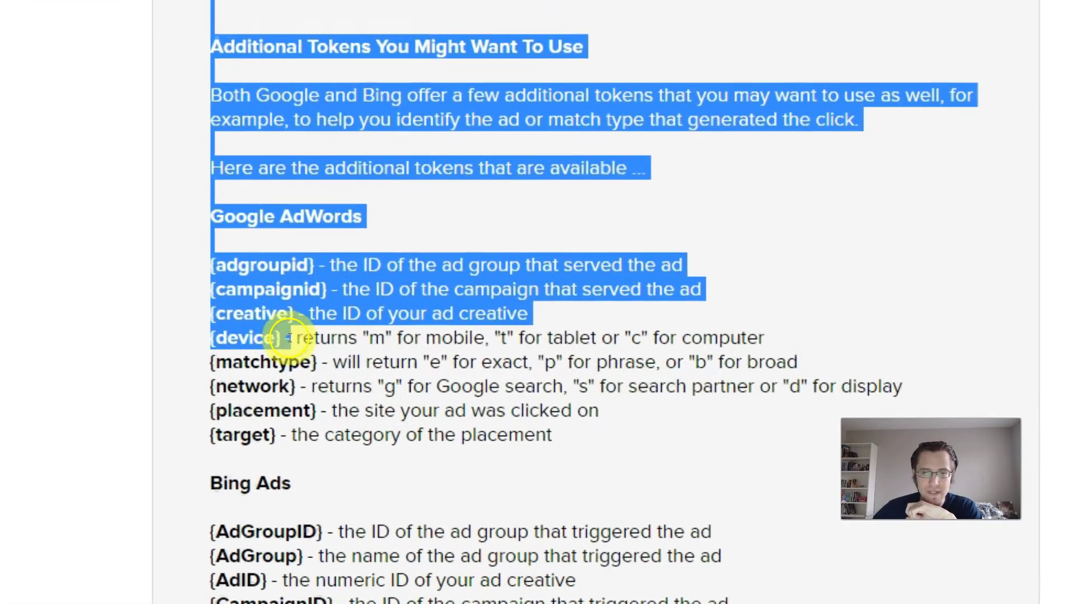
left_click(392, 456)
left_click_drag(518, 448, 196, 264)
left_click(355, 341)
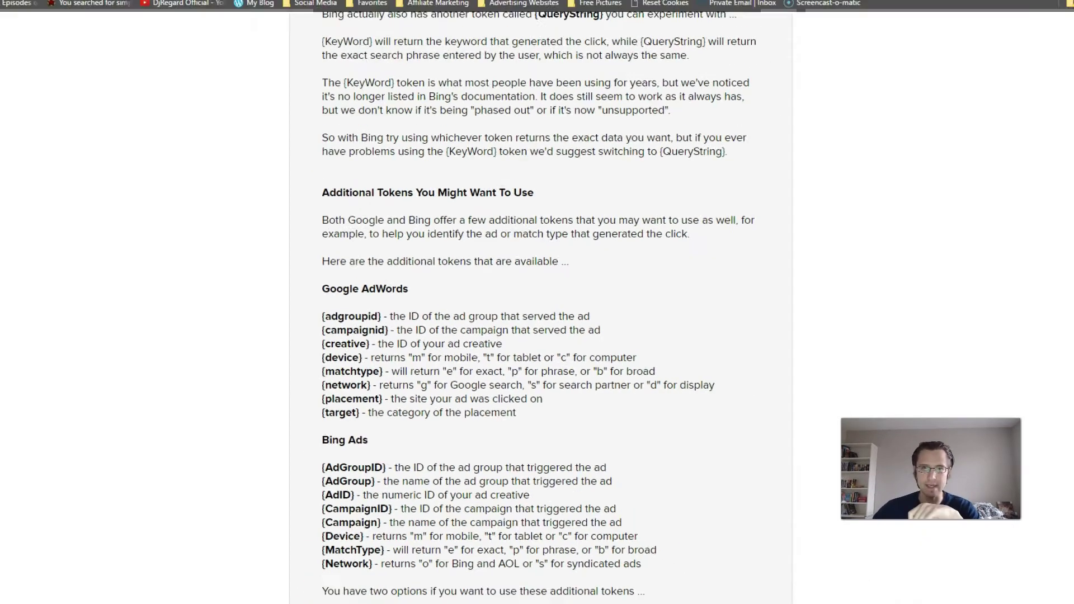
left_click(506, 8)
left_click(392, 8)
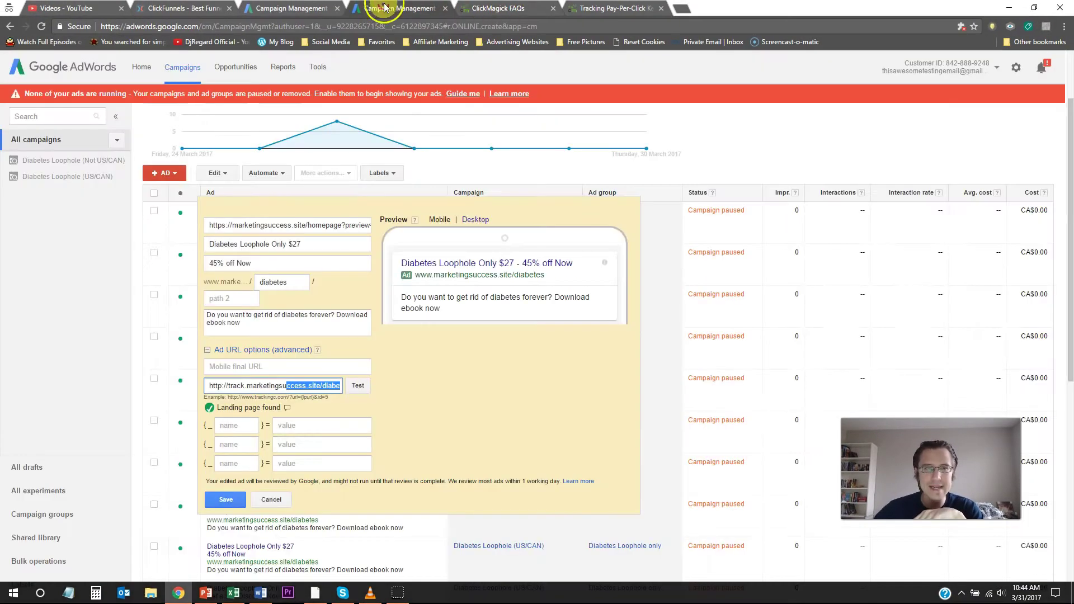
left_click(324, 385)
left_click_drag(280, 389, 348, 402)
key("Right")
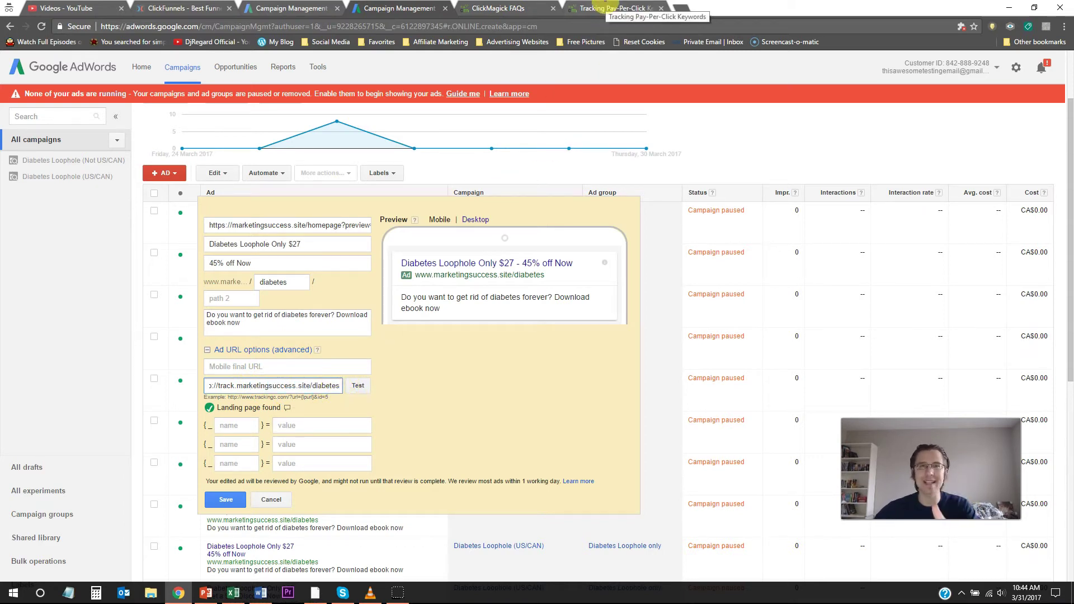
left_click(605, 6)
left_click_drag(341, 323, 392, 320)
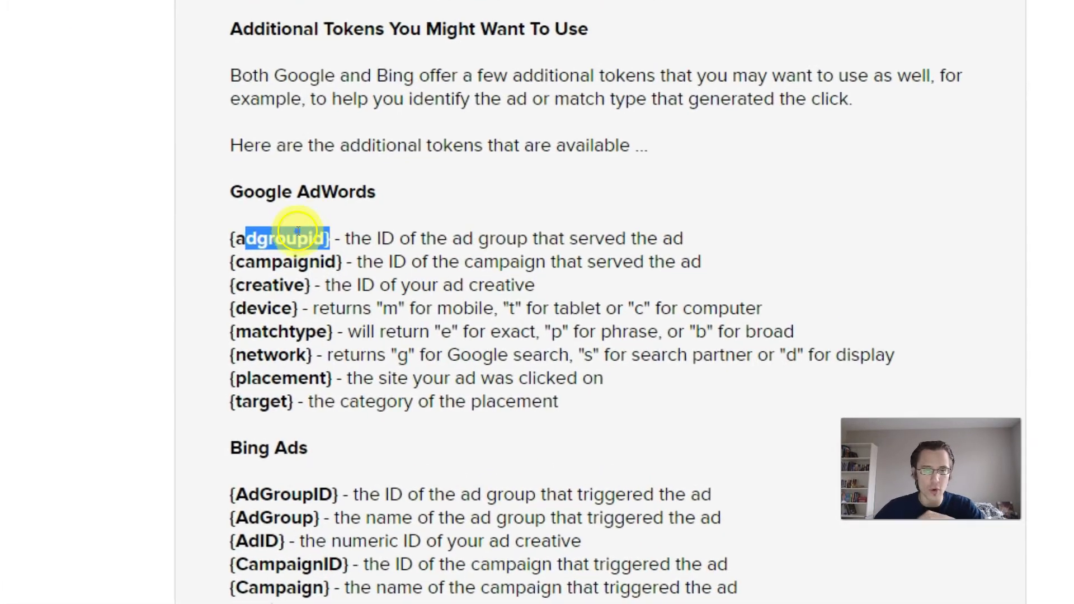
double_click(256, 308)
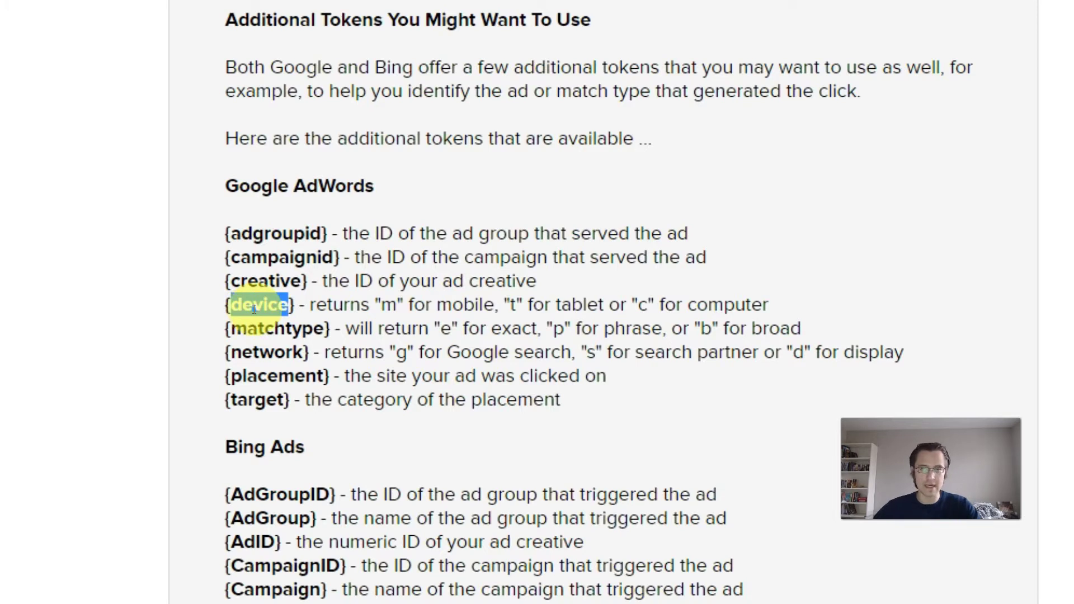
left_click_drag(243, 447, 772, 603)
left_click(375, 374)
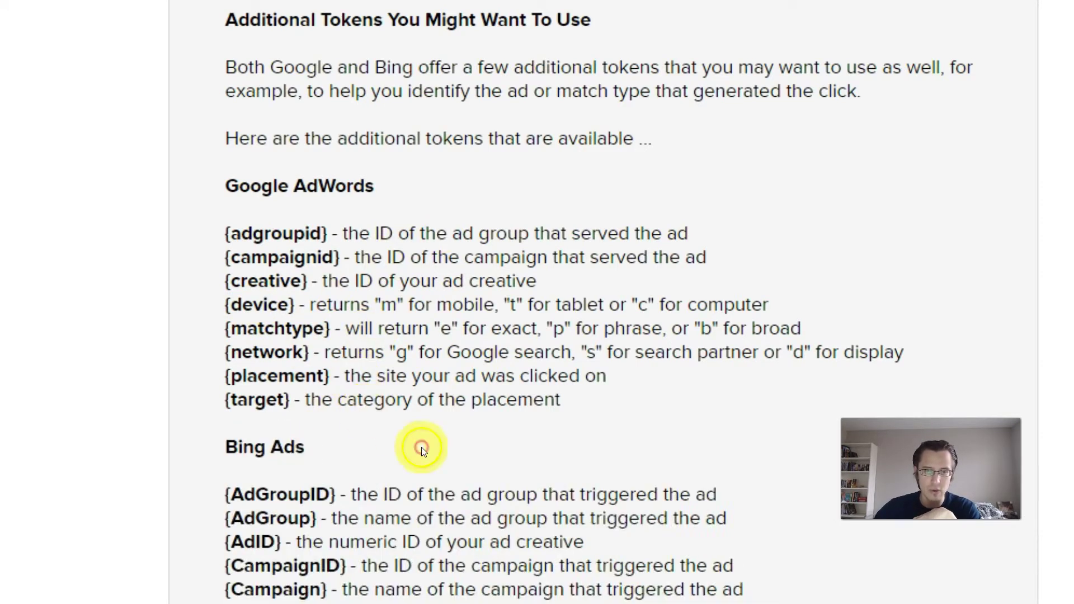
scroll(434, 452, "up", 3)
scroll(599, 301, "up", 2)
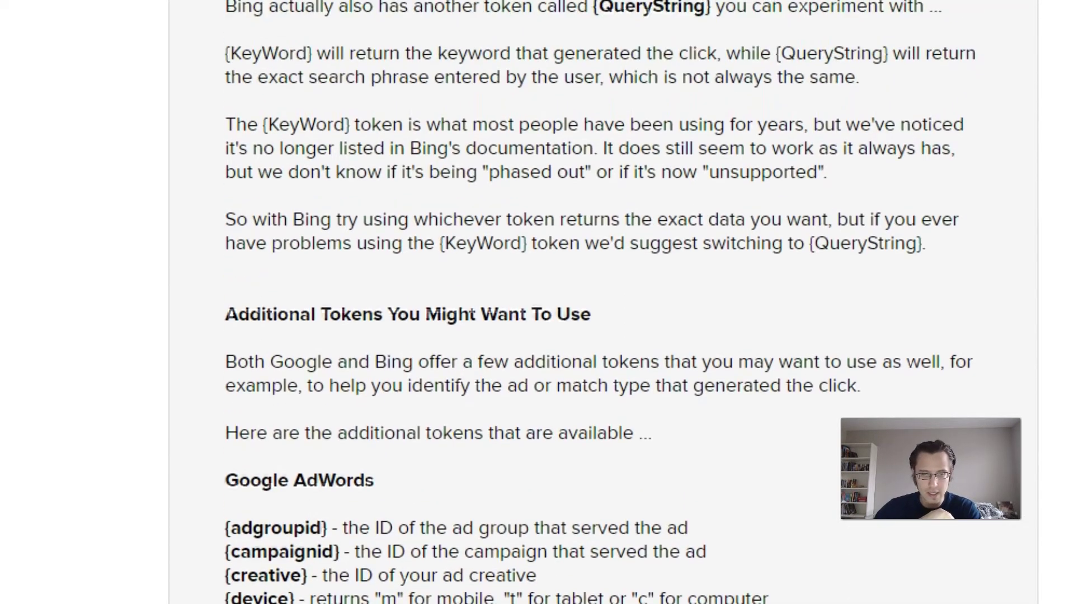
left_click(252, 508)
key("ctrl+a")
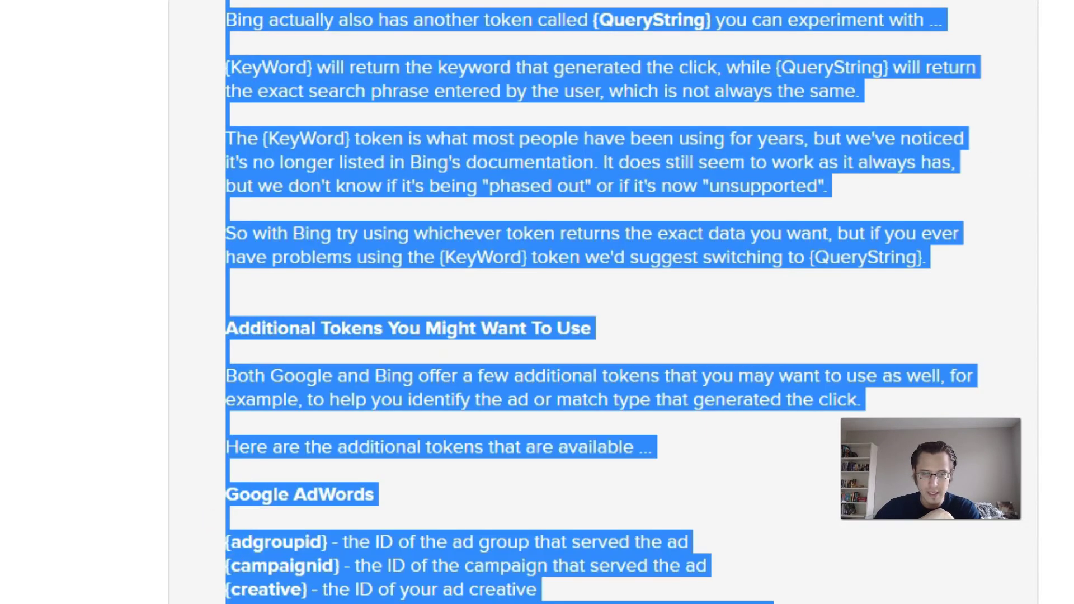
left_click(252, 508)
scroll(559, 302, "down", 10)
scroll(559, 302, "up", 3)
scroll(559, 302, "up", 1)
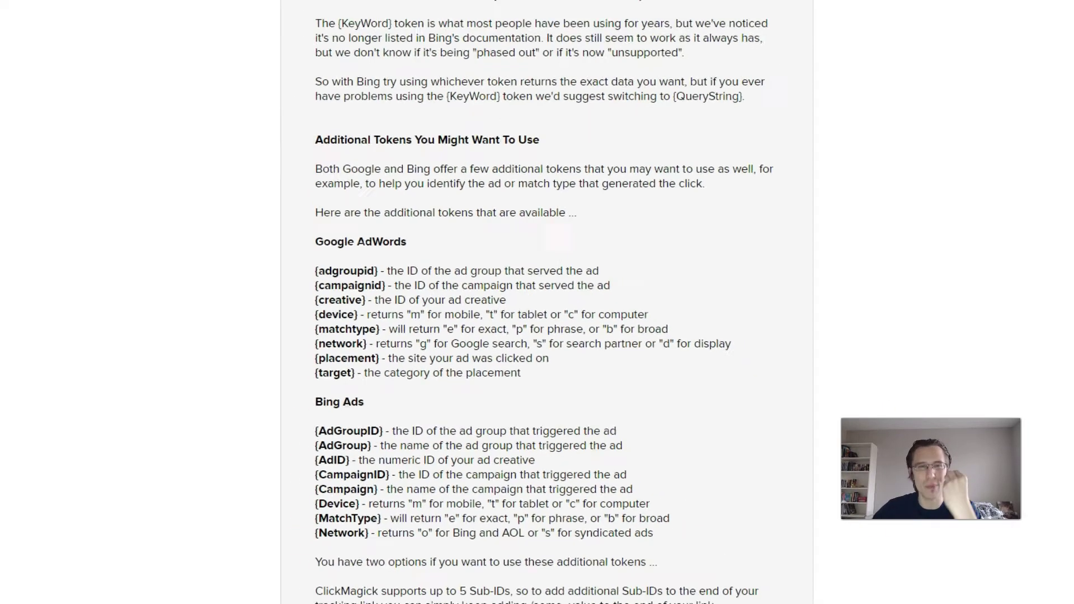
left_click(495, 9)
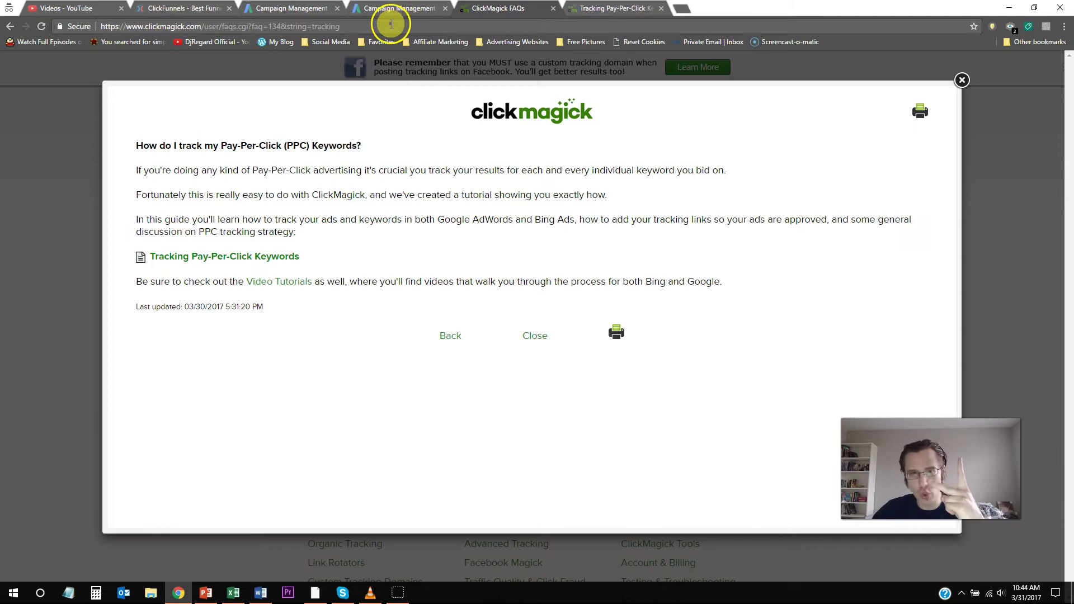
Step: Close the FAQ answer and go to ClickMagick's tracking links list
left_click(607, 7)
scroll(522, 250, "up", 5)
left_click(498, 8)
left_click(962, 80)
left_click(539, 108)
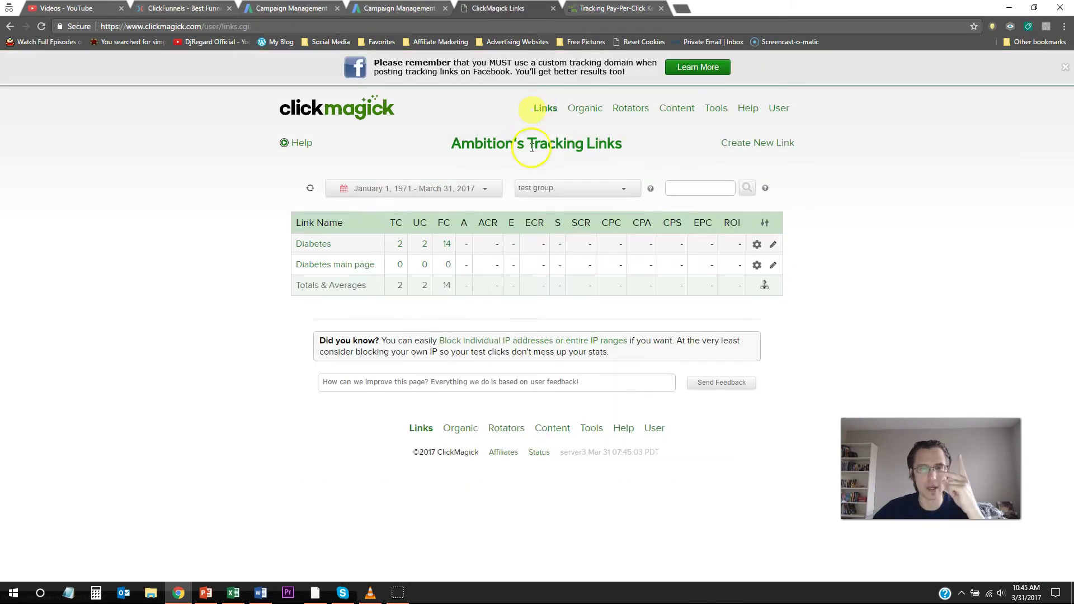
Step: Review the Diabetes link's clicks by Sub-ID and the help for its stats columns
left_click(329, 246)
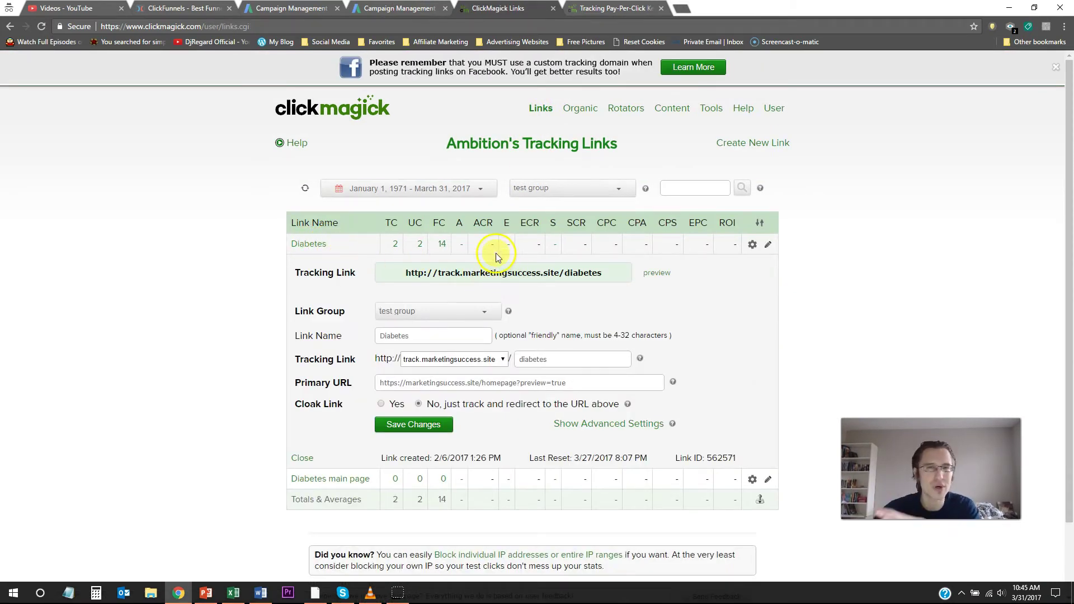
left_click(396, 243)
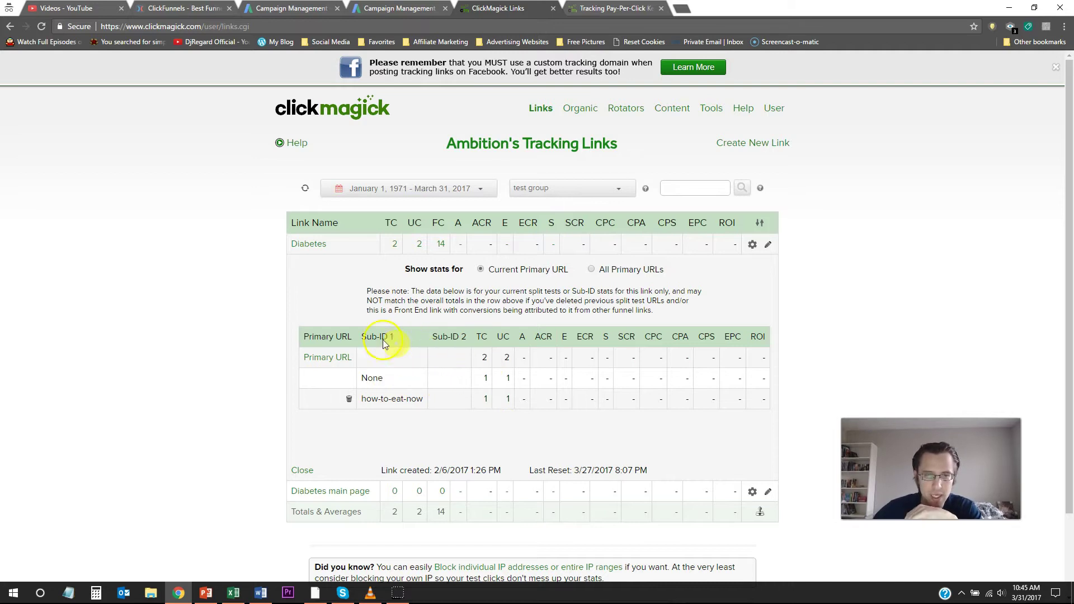
left_click_drag(361, 336, 464, 342)
left_click(465, 335)
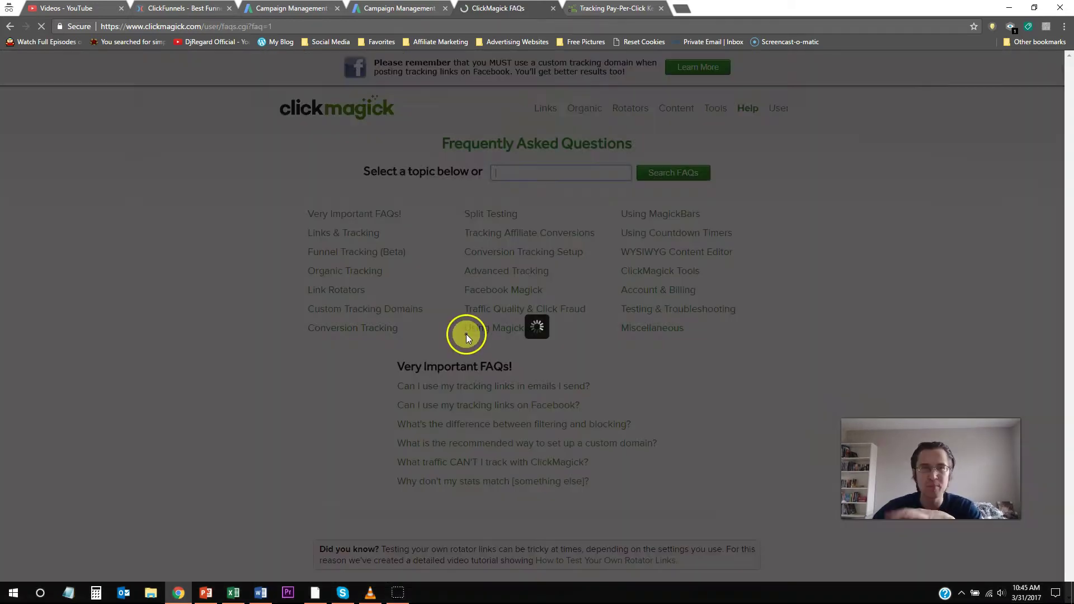
left_click(969, 85)
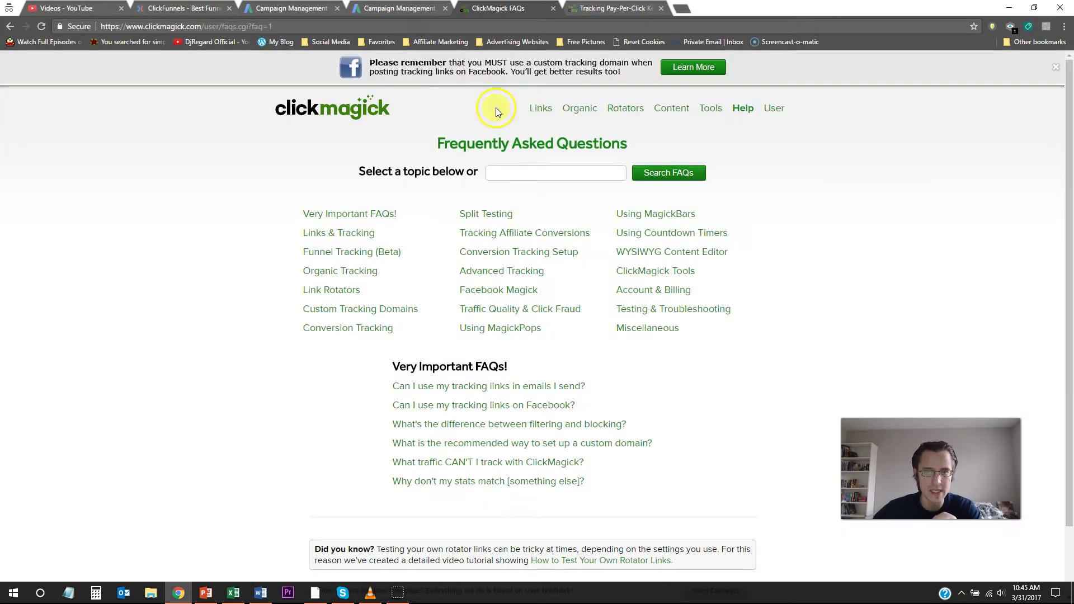
left_click(533, 105)
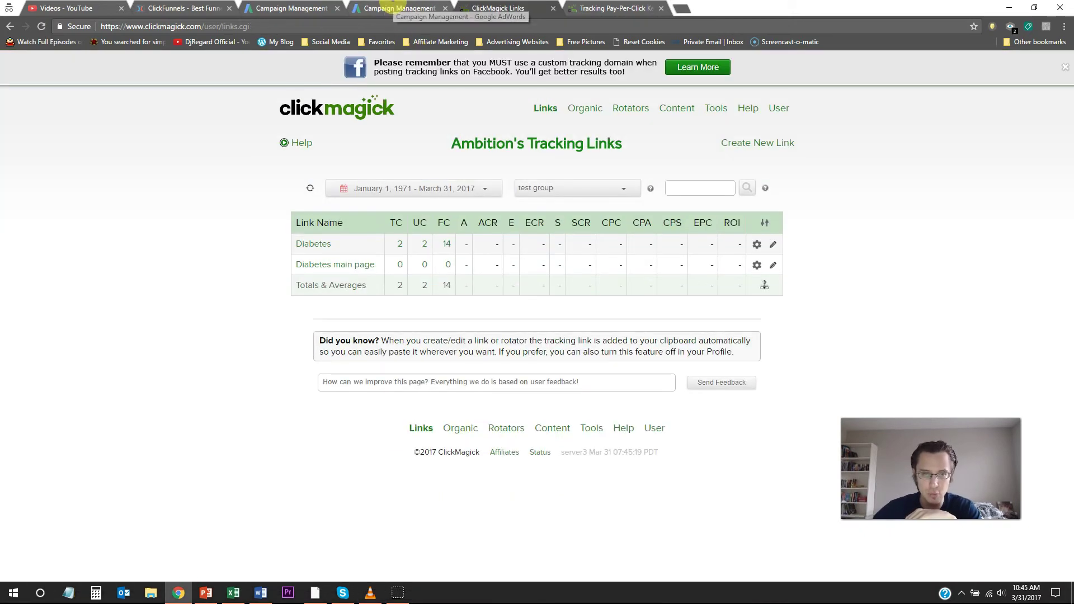
Step: Append /{Keyword} to the tracking template after the diabetes link
left_click(393, 8)
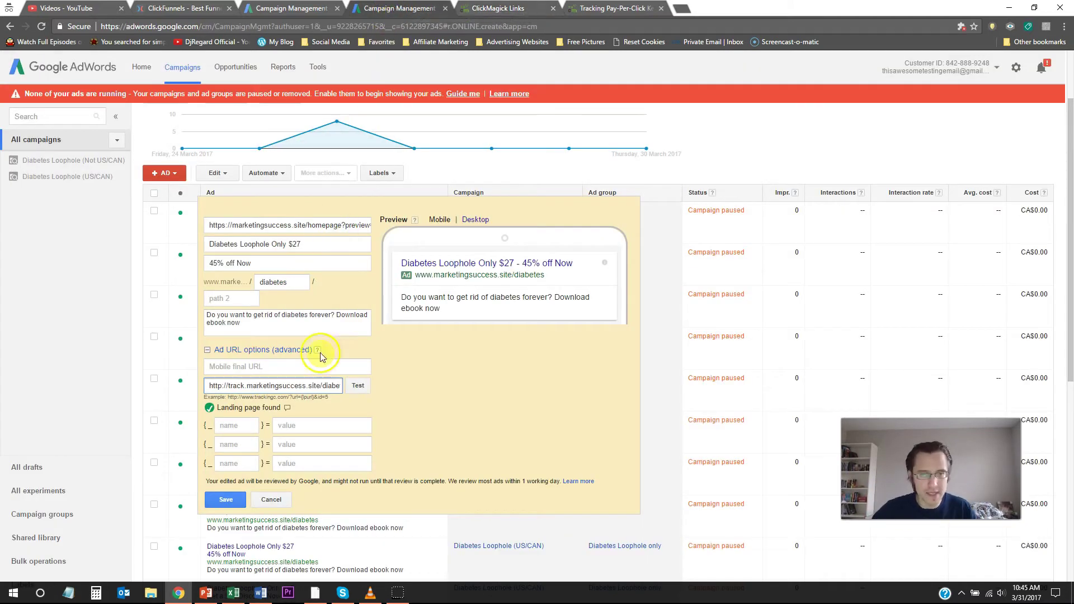
left_click_drag(312, 386, 331, 386)
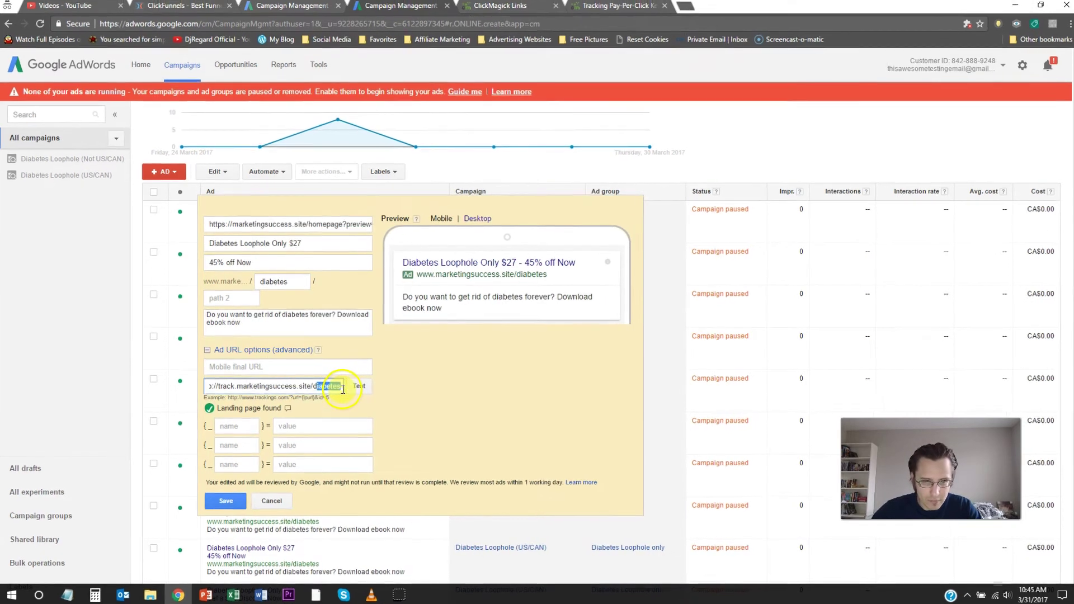
key("End")
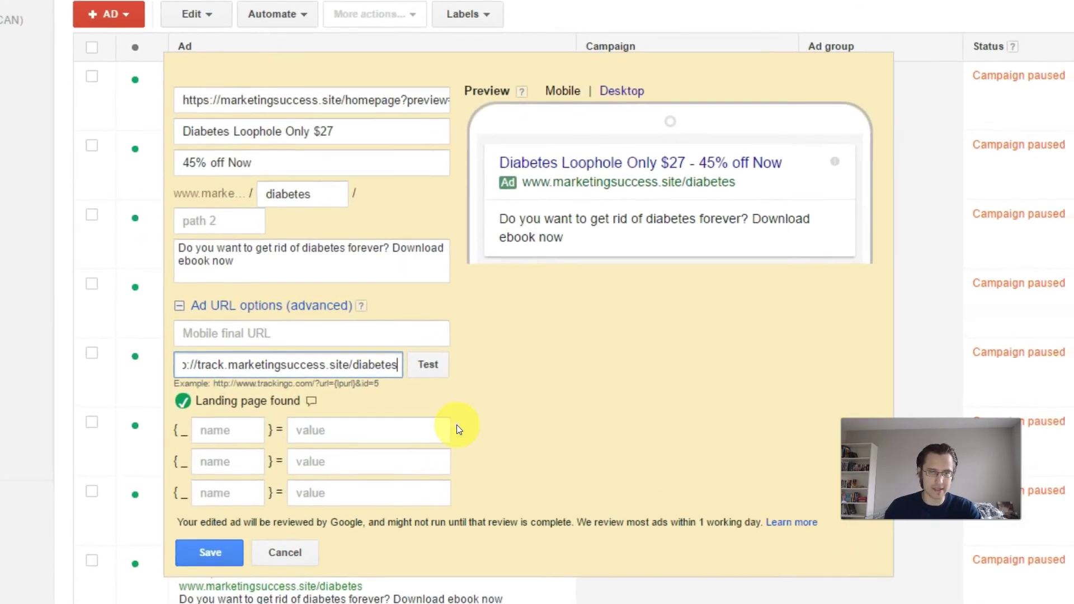
type("/")
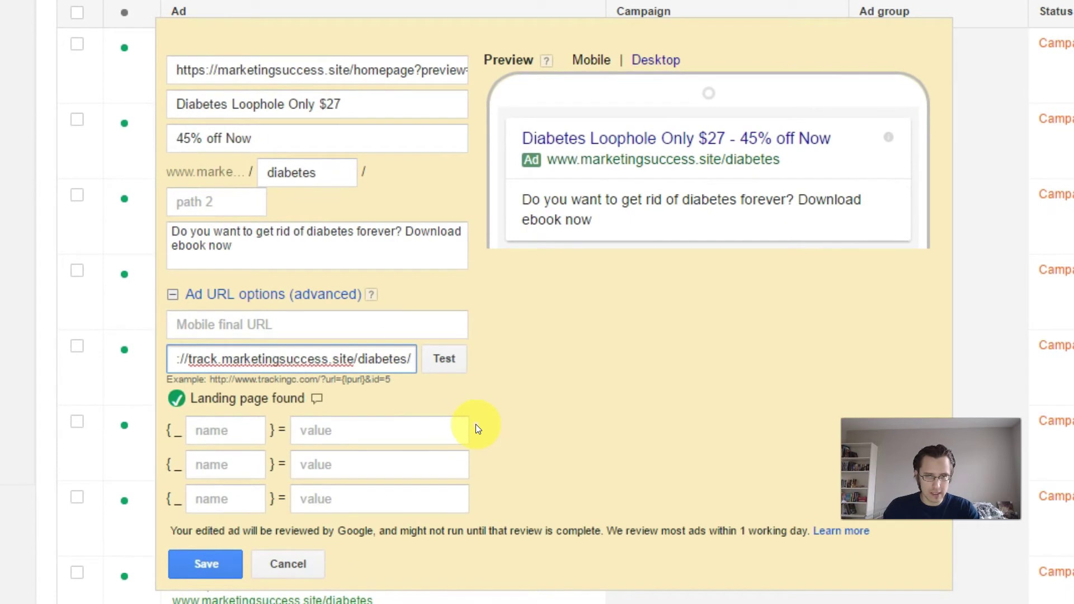
type("{")
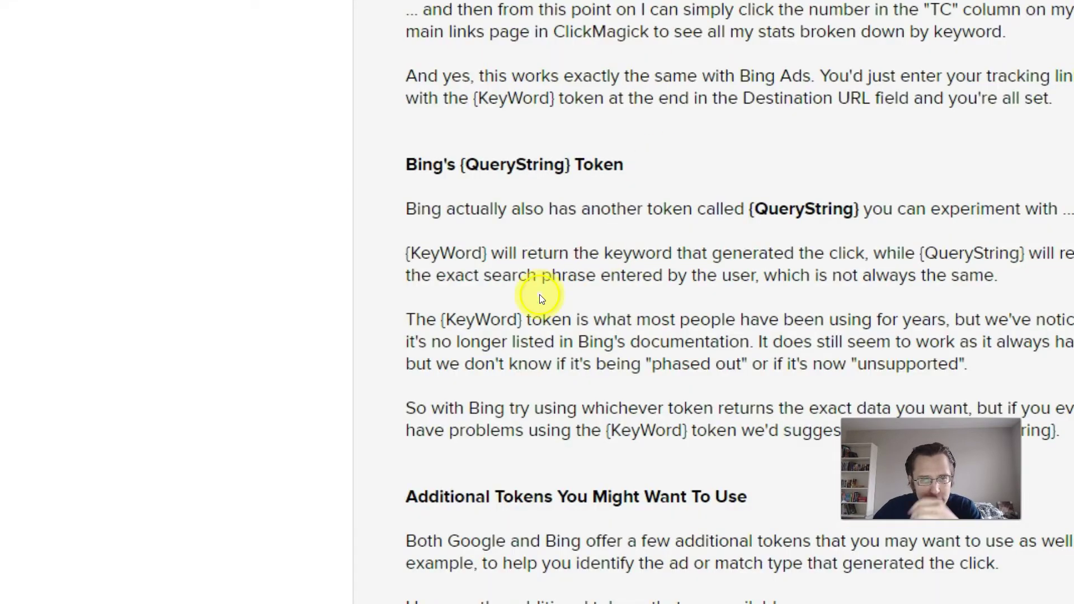
scroll(515, 168, "down", 6)
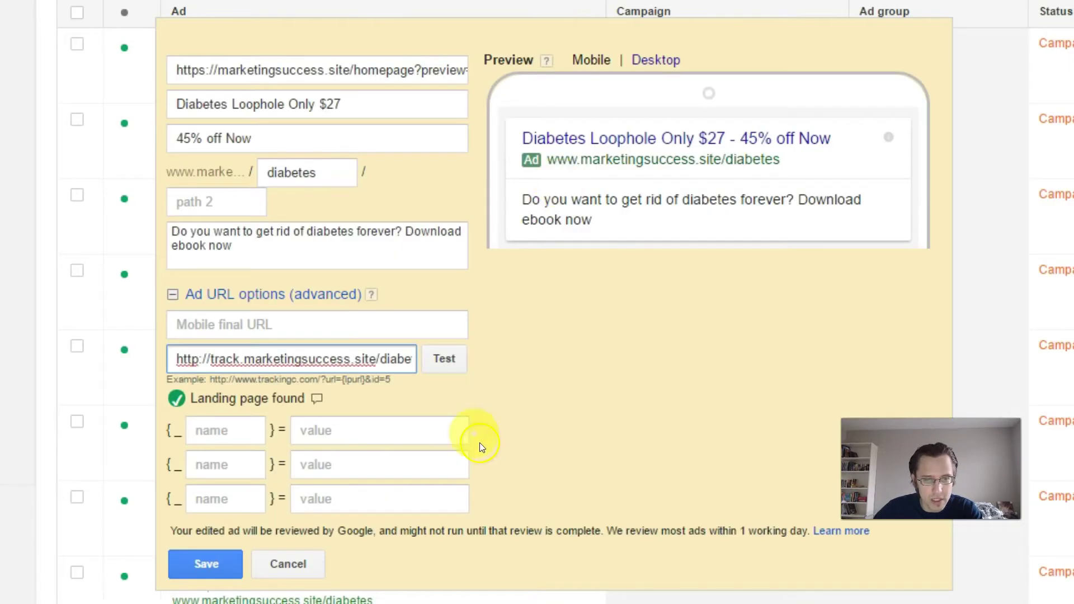
left_click_drag(344, 358, 413, 362)
left_click(413, 363)
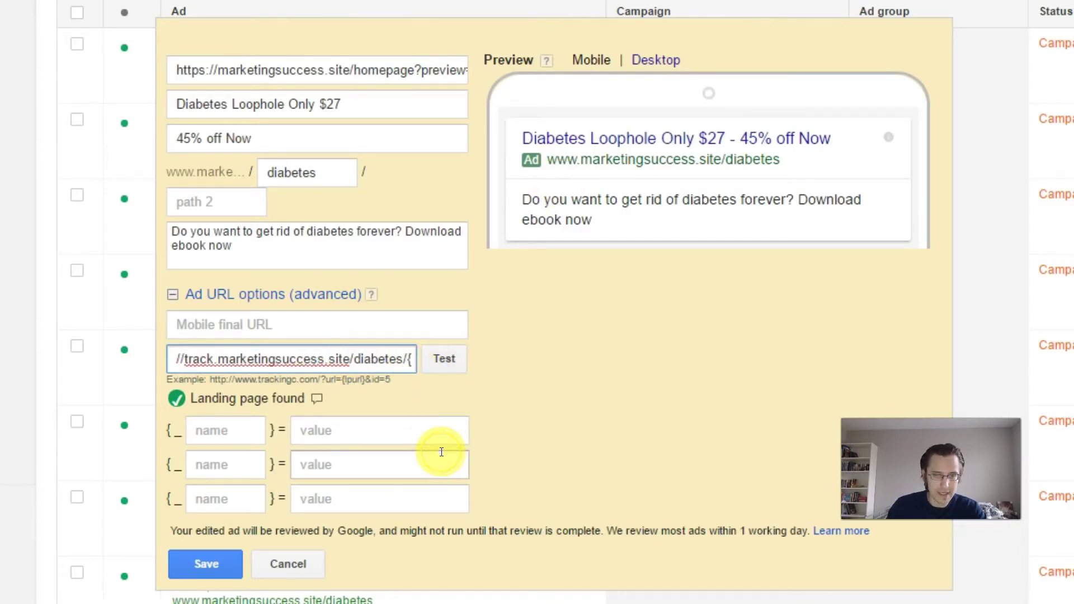
type("{Keyword")
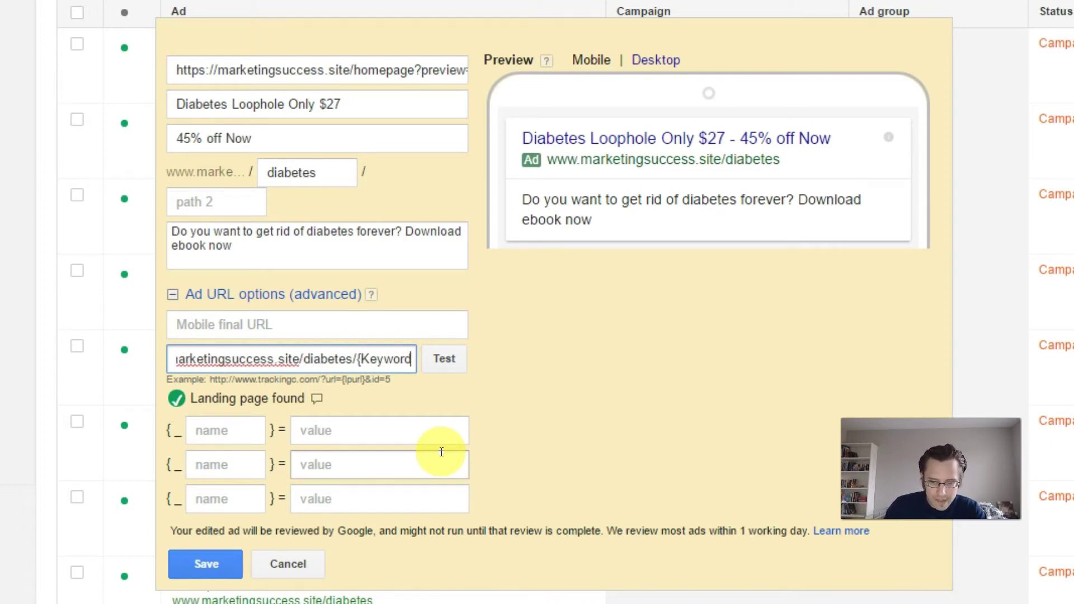
type("}")
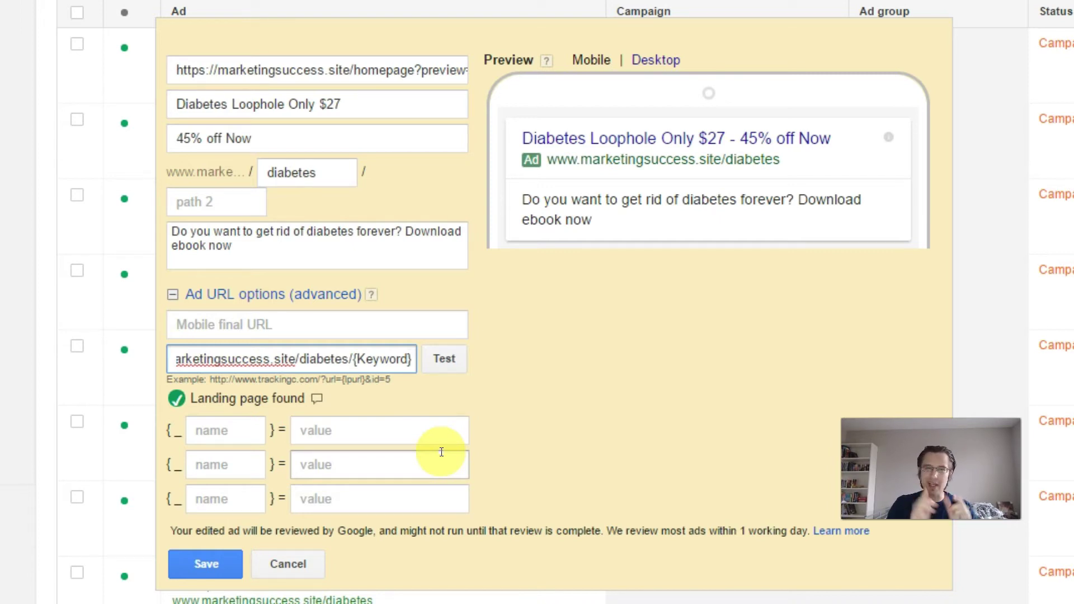
Step: Test the tracking template ending in /{Keyword} and save the edited ad
left_click(450, 359)
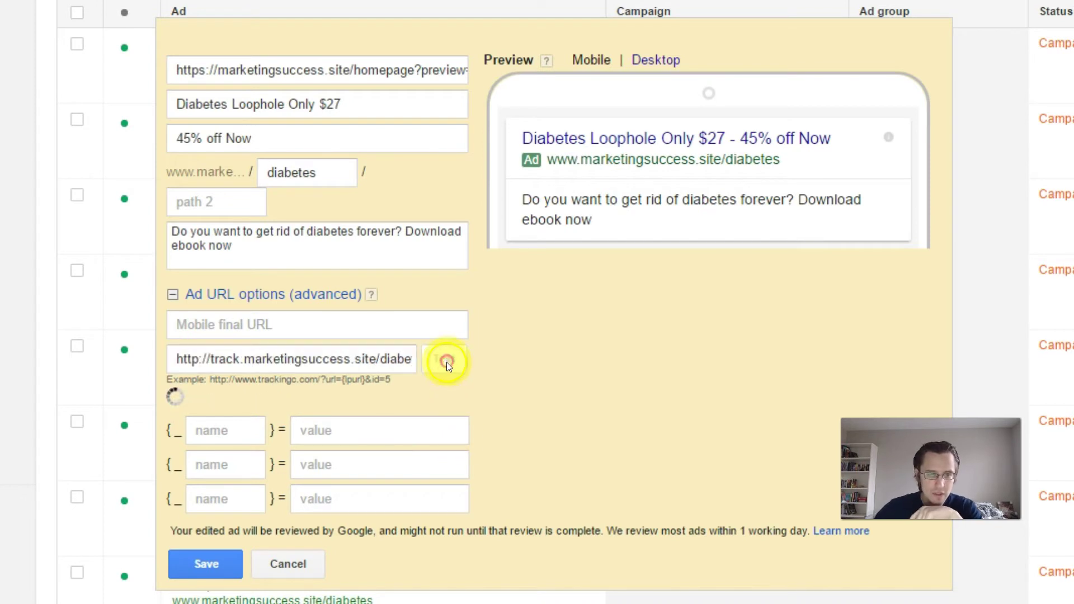
left_click_drag(335, 359, 421, 354)
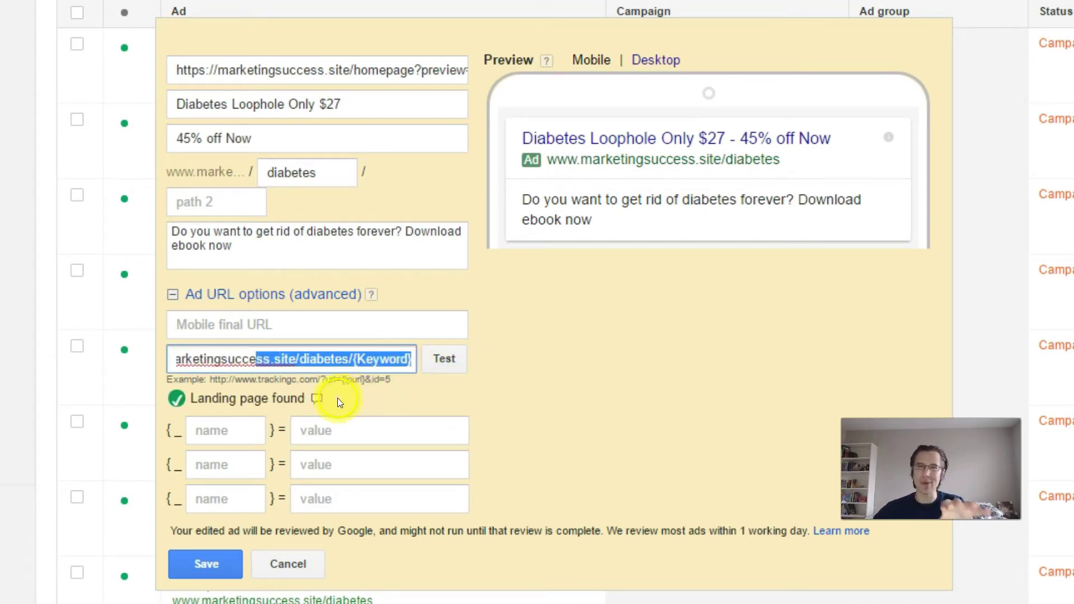
left_click(203, 565)
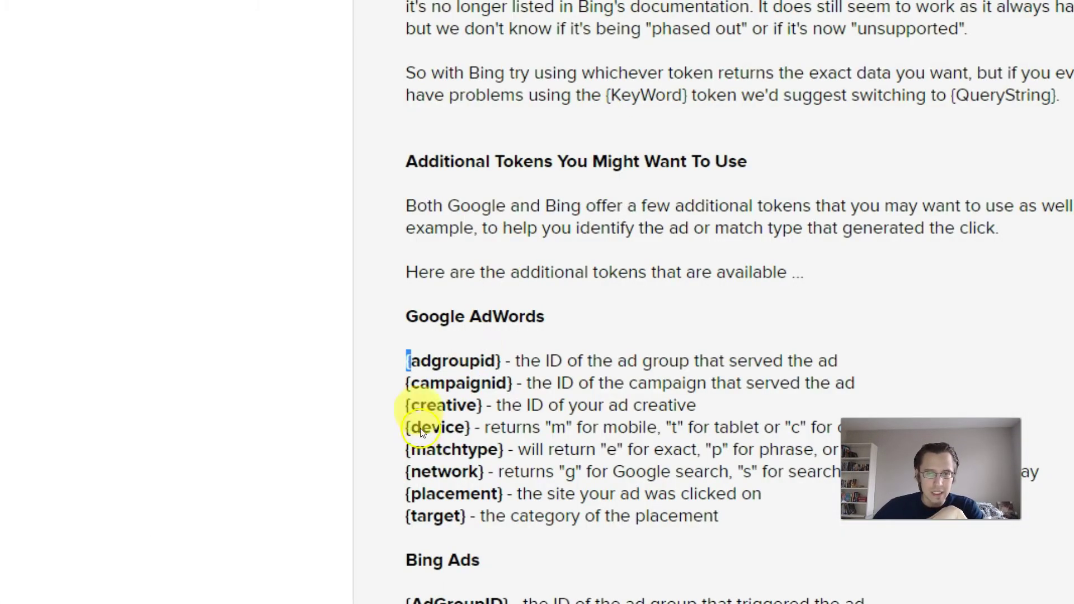
Step: View the Diabetes link's Sub-ID breakdown: 1 click under None, 1 under how-to-eat-now
left_click(422, 341)
left_click(474, 356, "shift")
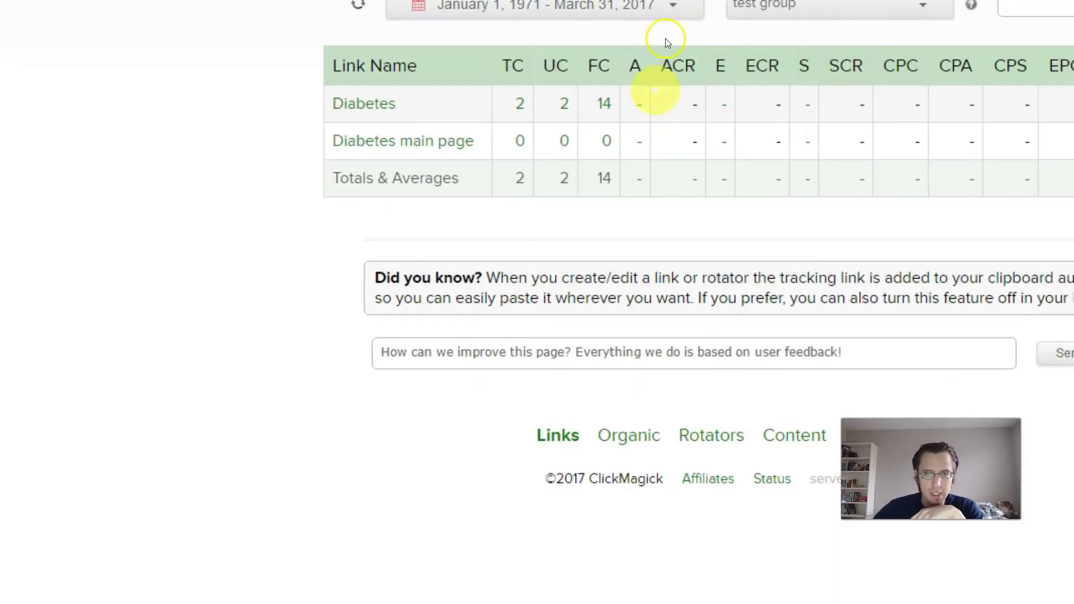
left_click(402, 108)
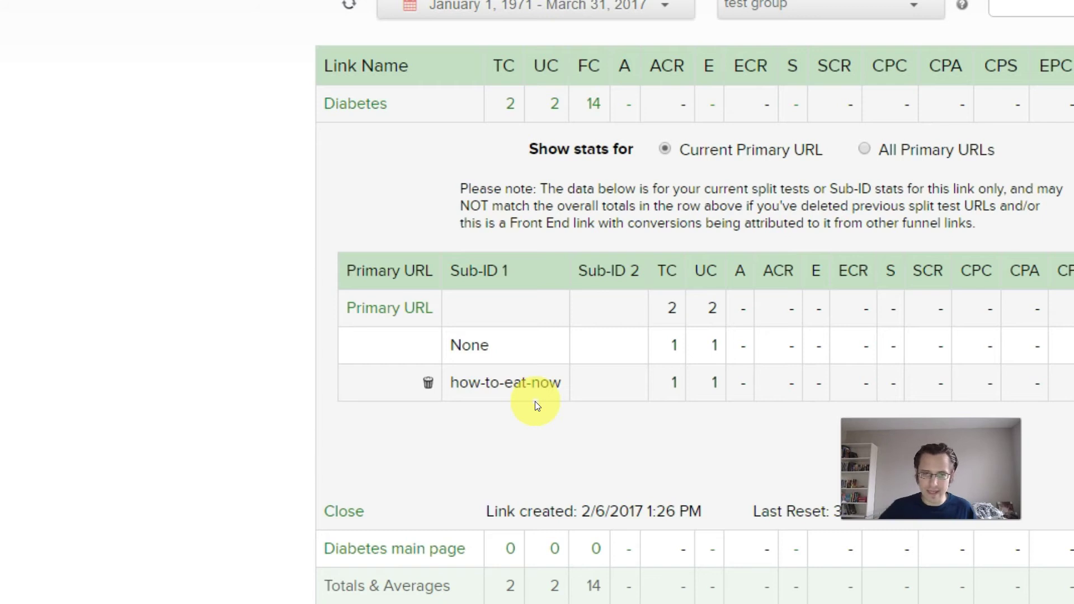
left_click_drag(451, 346, 492, 348)
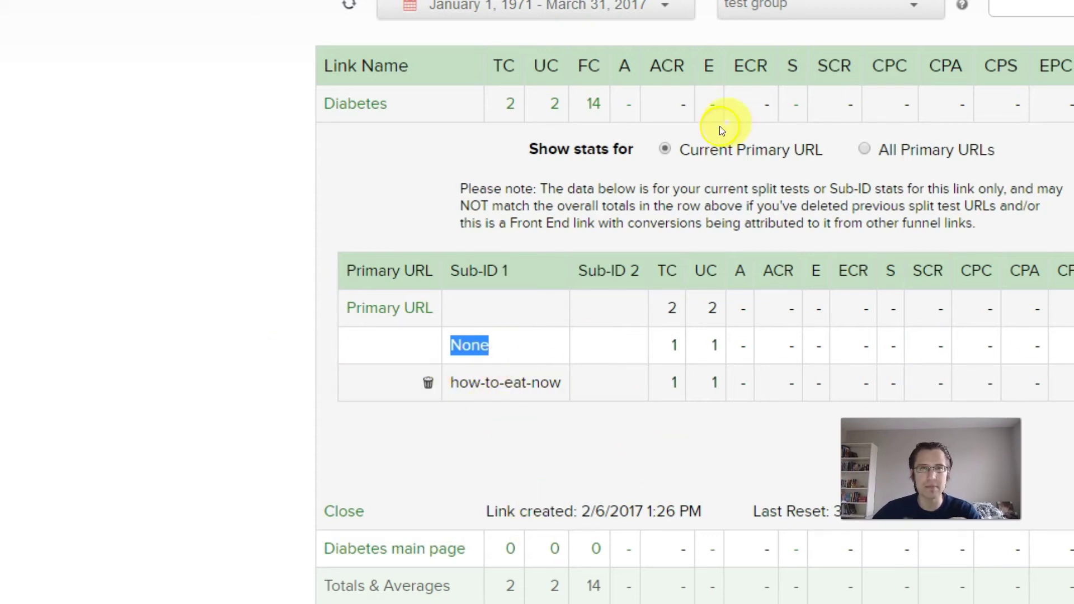
double_click(493, 386)
left_click(493, 386)
left_click(494, 386)
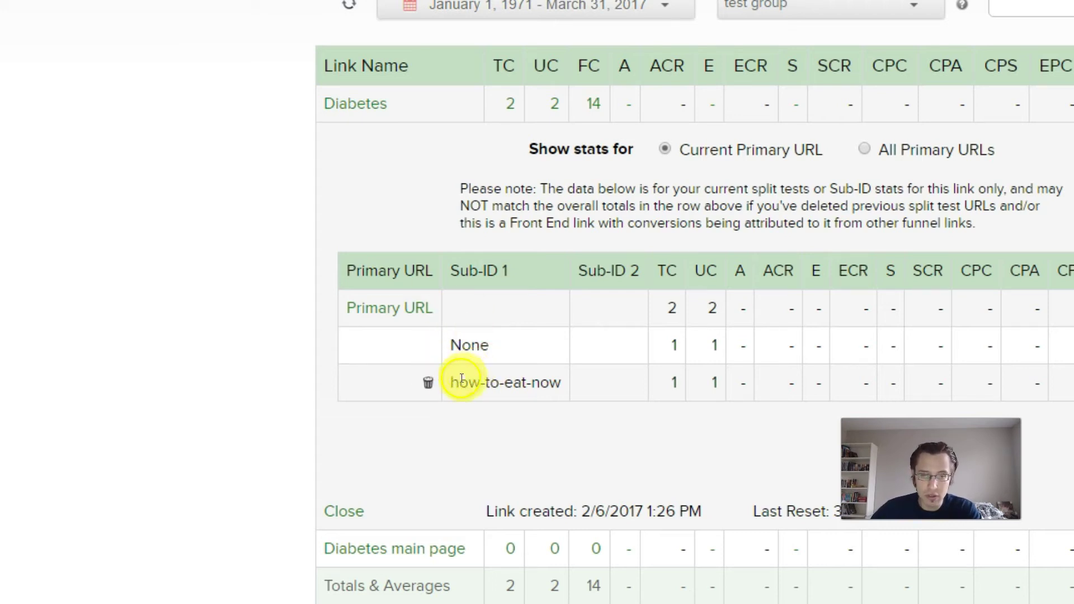
left_click_drag(449, 385, 563, 401)
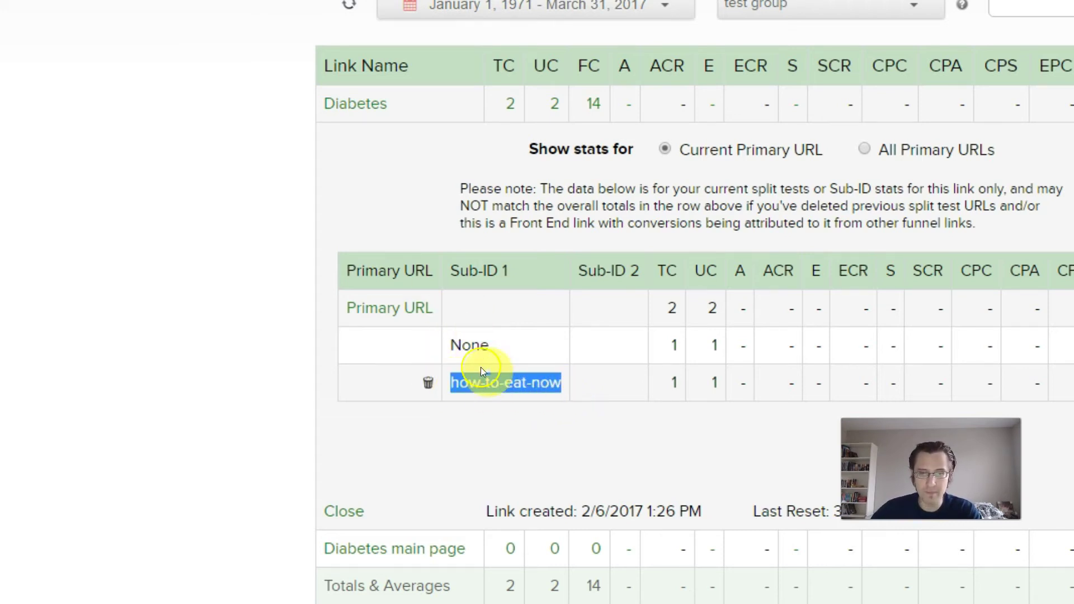
Step: Review the article's Google AdWords token list and select the {adgroupid} token
key("ctrl+Tab")
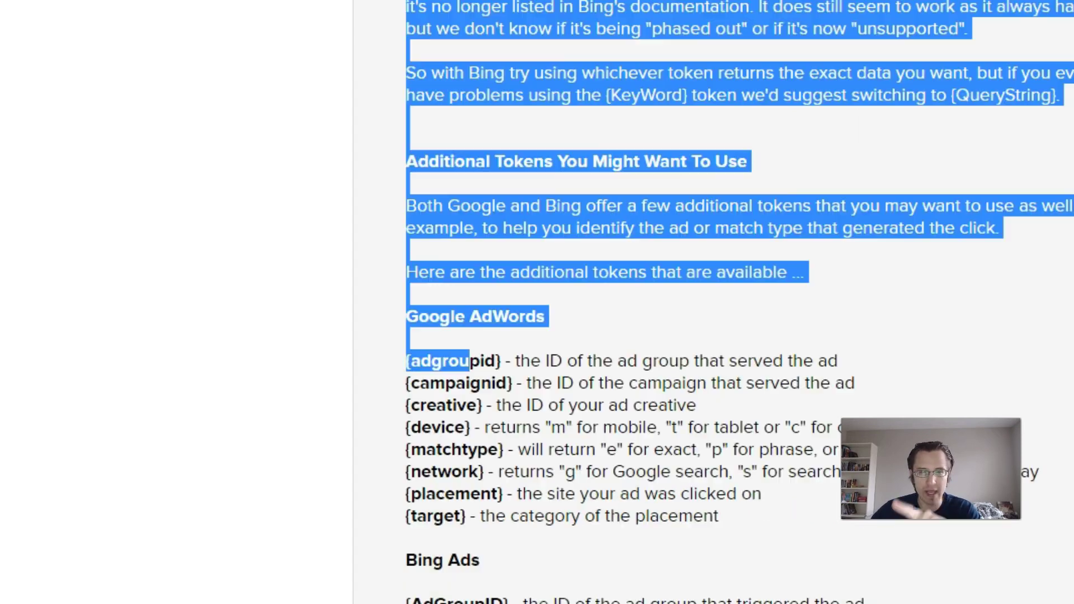
left_click(428, 372)
left_click_drag(406, 351, 583, 515)
left_click(642, 522)
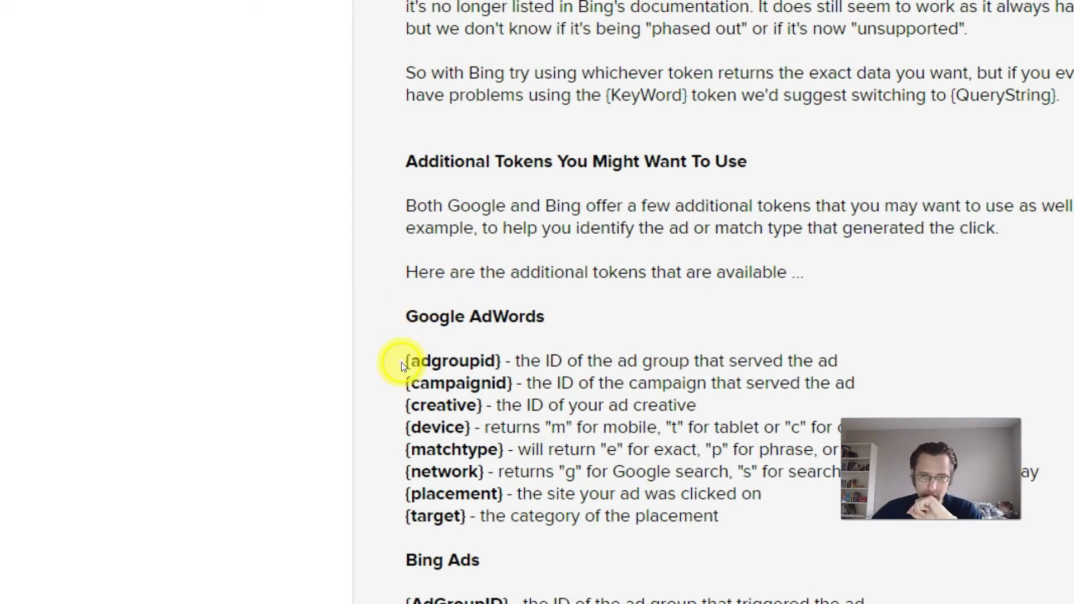
left_click_drag(401, 361, 488, 364)
key("ctrl+c")
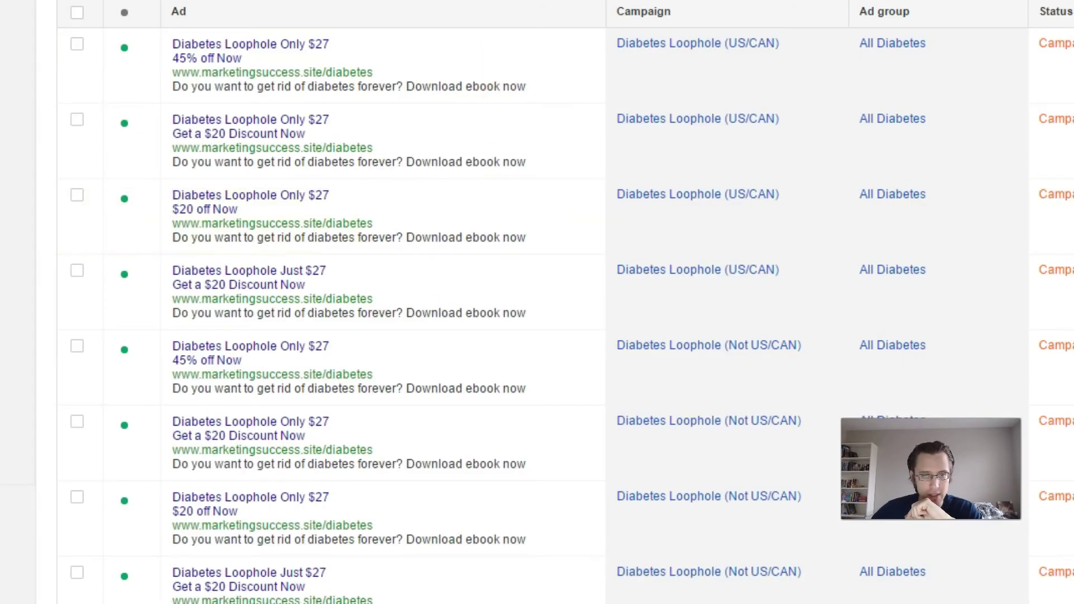
Step: Reopen the first ad and type /{ after {Keyword} in the tracking template
left_click(558, 44)
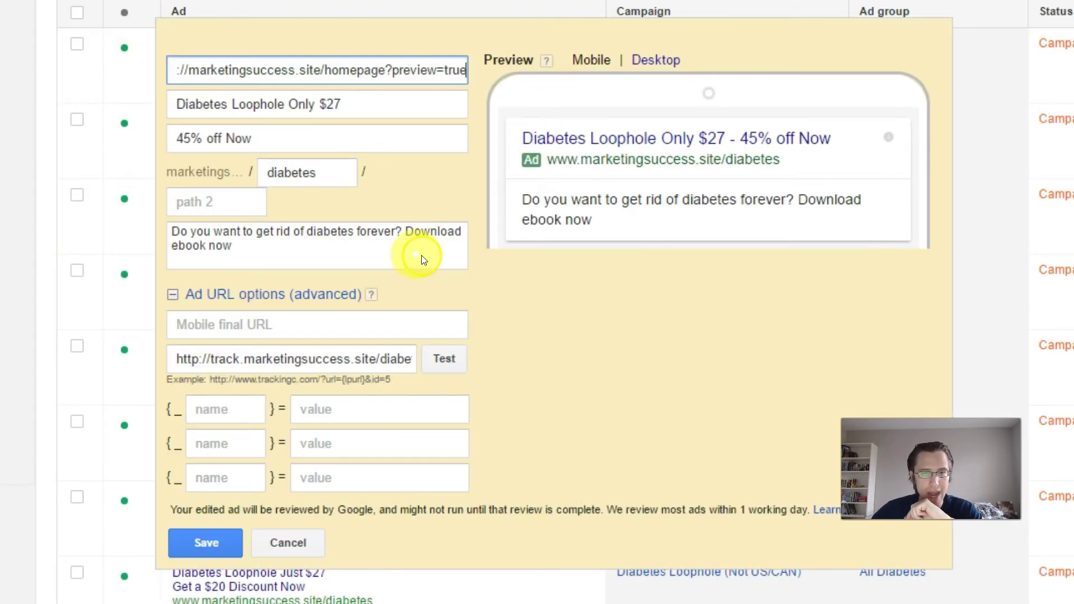
left_click_drag(334, 359, 412, 358)
left_click(417, 358)
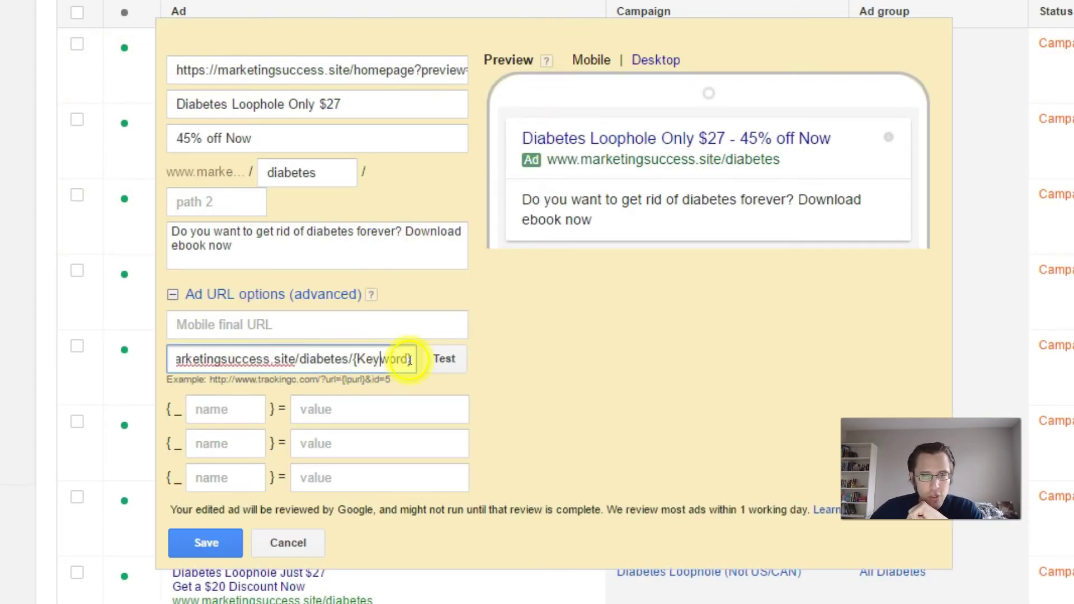
type("/{")
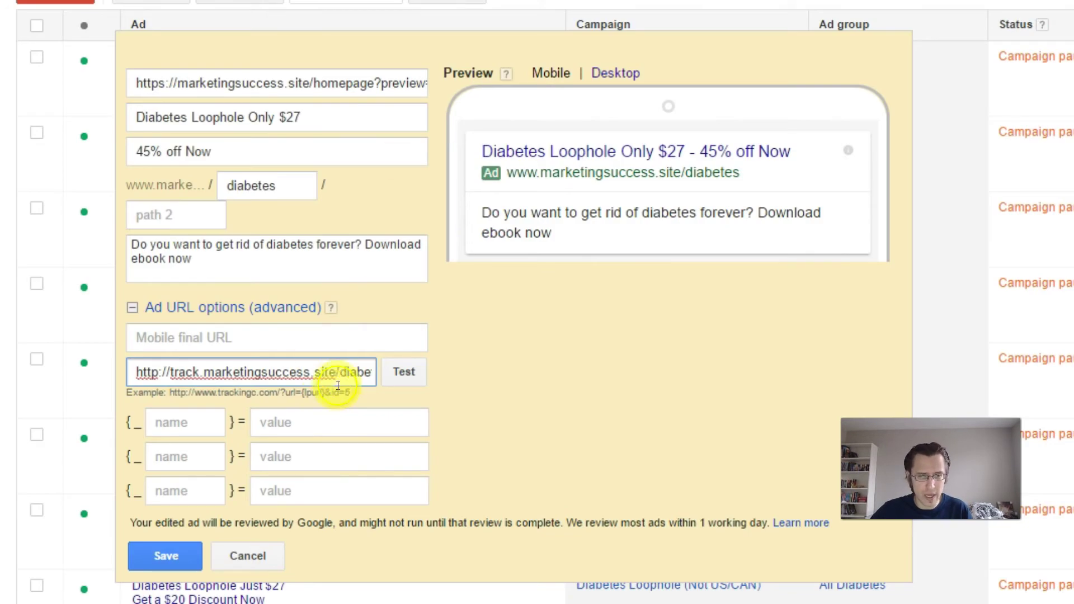
Step: Try adding adgroup1-ad2/ to the template, then delete it so it ends with {Keyword}
left_click_drag(338, 383, 371, 371)
left_click(363, 372)
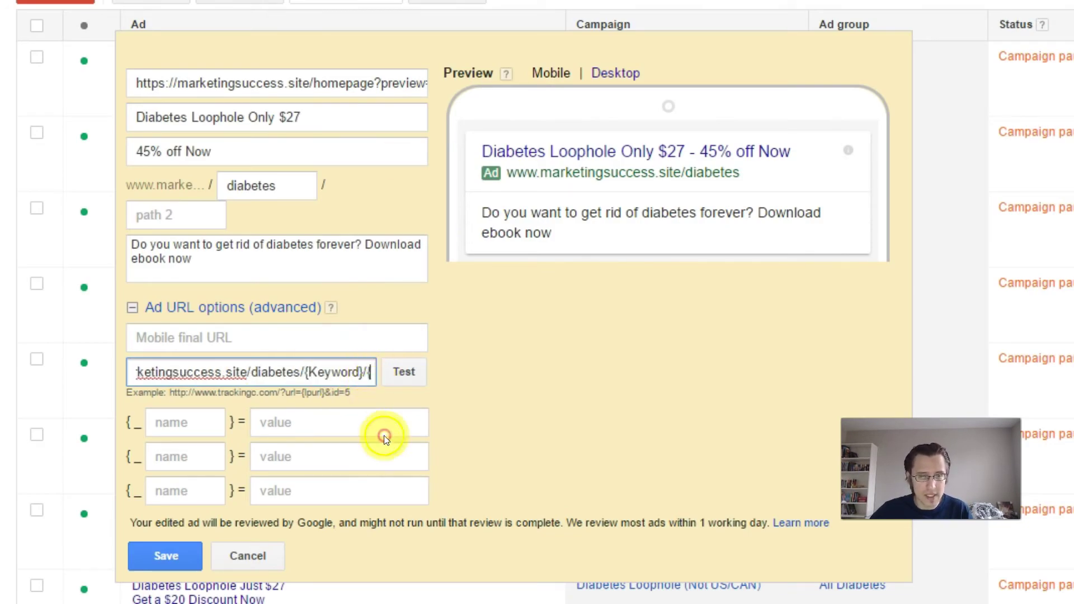
key("BackSpace")
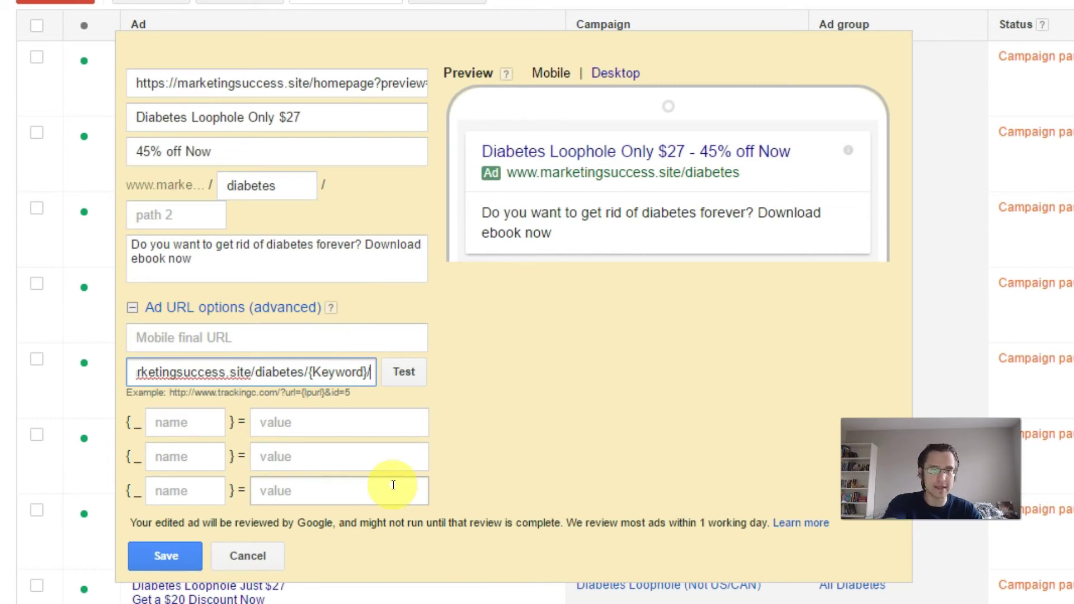
type("adgroup")
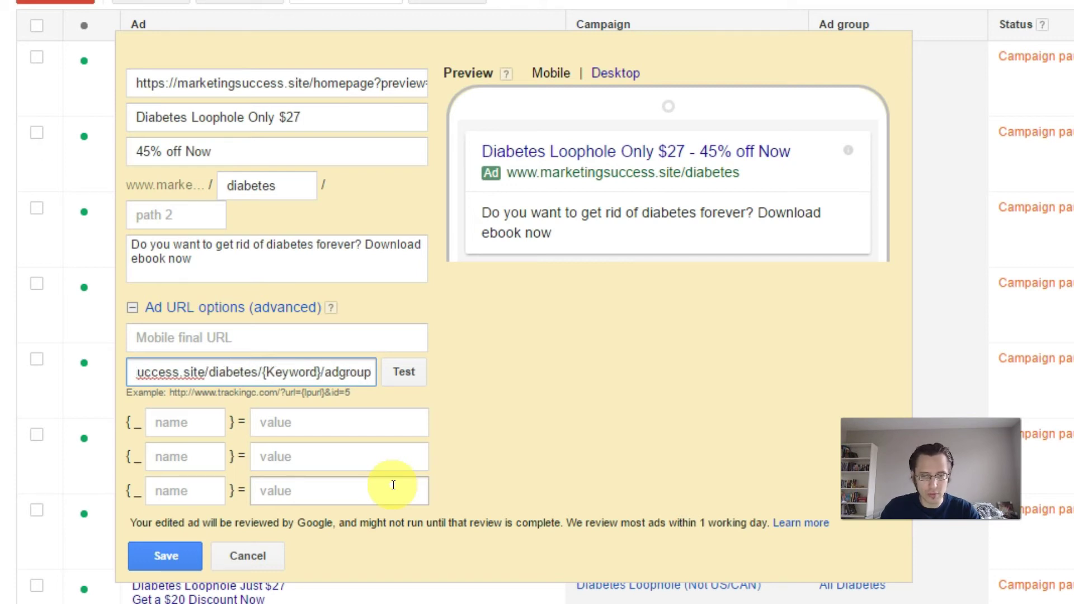
type("1-ad")
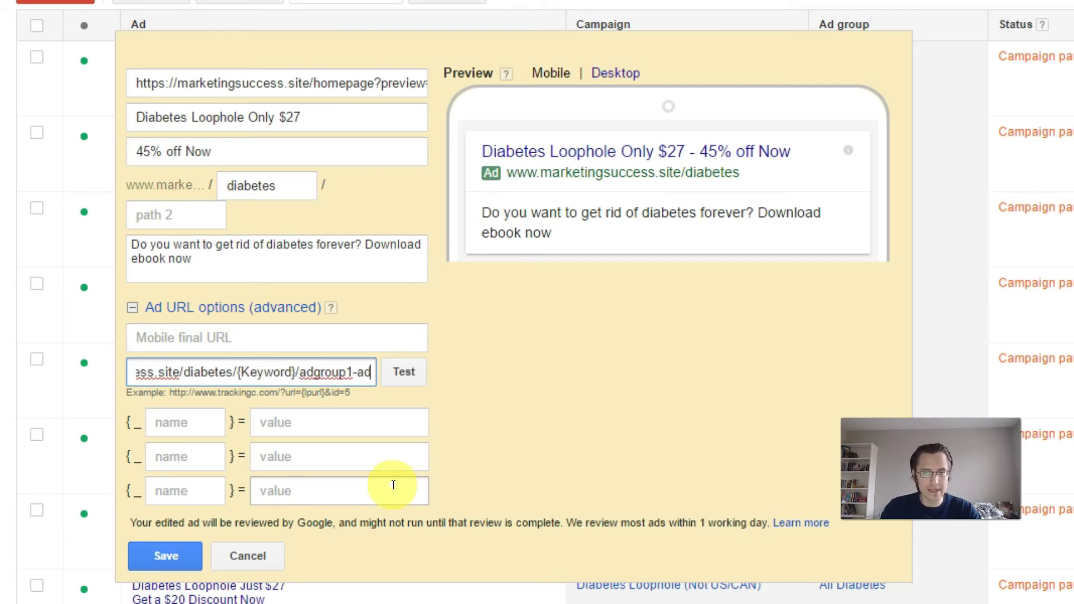
type("2/")
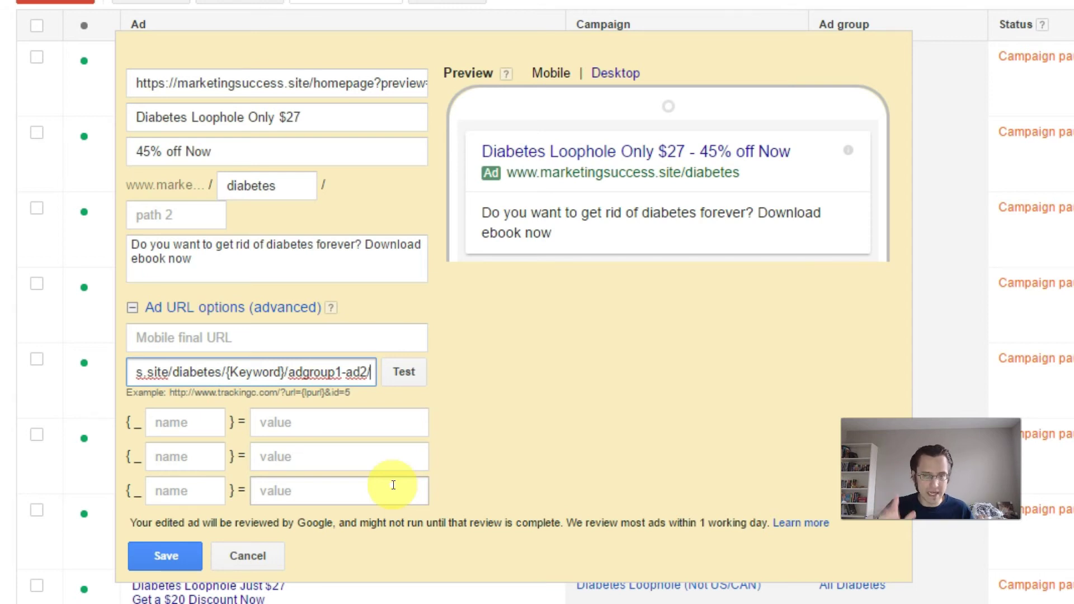
key("BackSpace")
key("BackSpace")
key("BackSpace")
key("BackSpace")
key("BackSpace")
key("BackSpace")
key("BackSpace")
key("BackSpace")
key("BackSpace")
key("BackSpace")
key("BackSpace")
key("BackSpace")
key("BackSpace")
key("BackSpace")
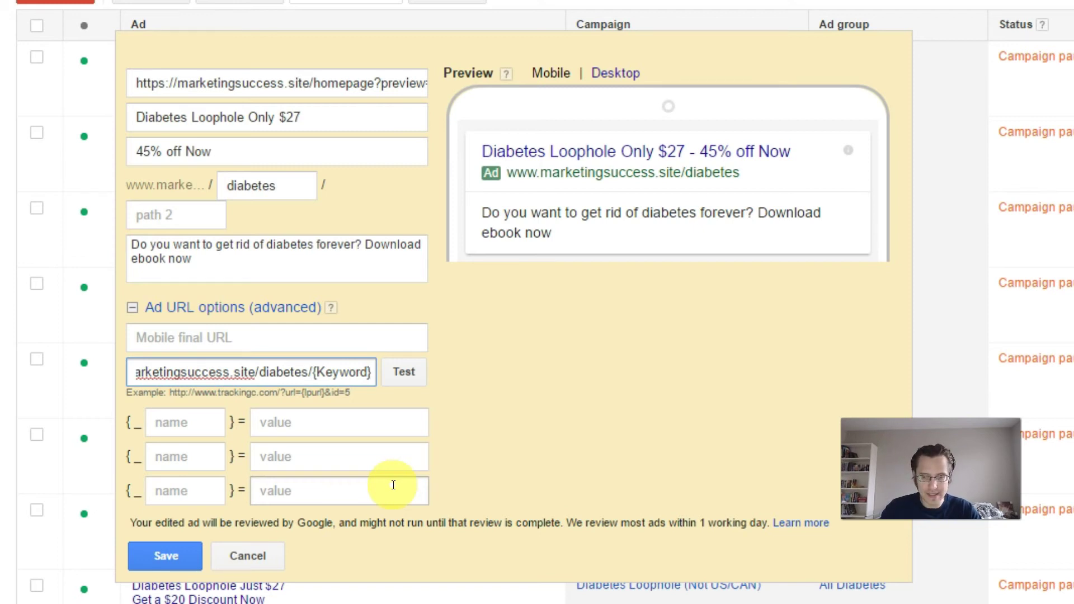
Step: Add '-' after {Keyword} and paste the {adgroupid} token copied from the ClickMagick article
type("-{")
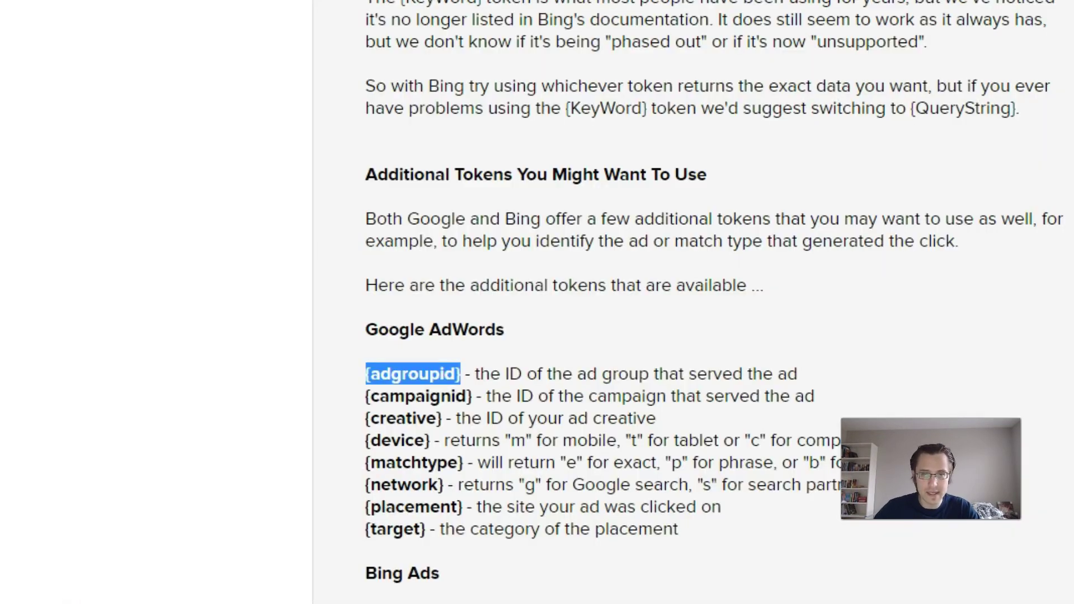
key("alt+Tab")
left_click(394, 361)
left_click_drag(362, 373, 398, 366)
key("alt+Tab")
left_click(376, 373)
key("ctrl+v")
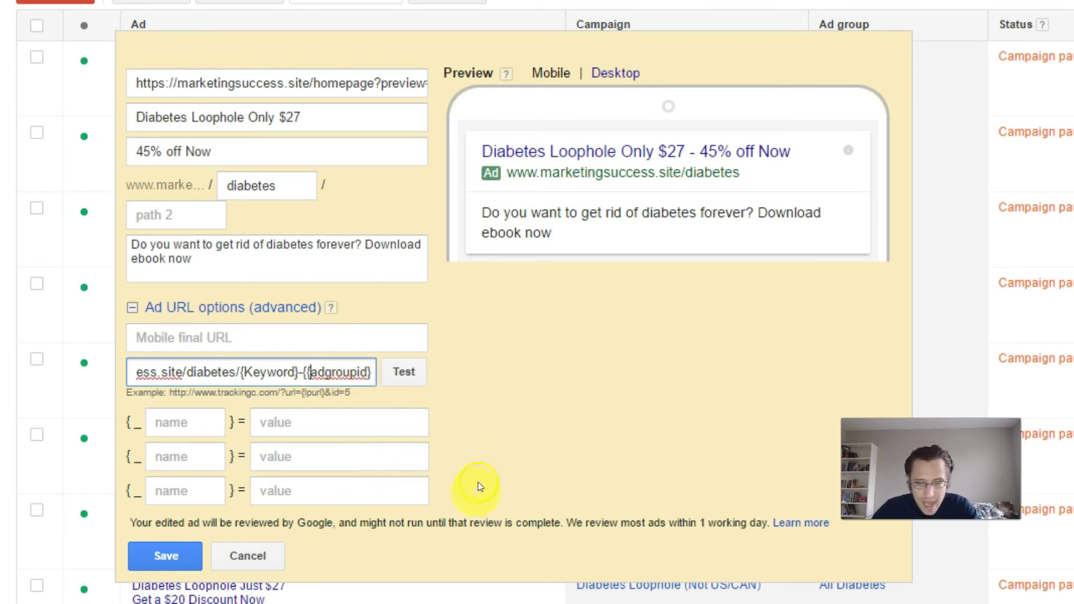
left_click(354, 372)
left_click_drag(354, 372, 372, 374)
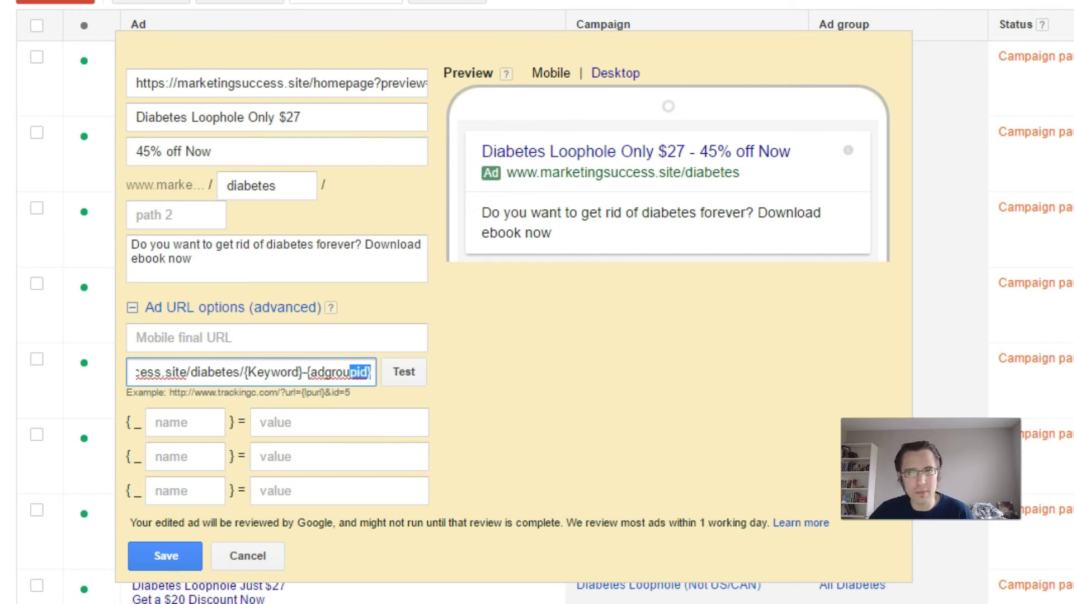
Step: Review the {device} and {network} token descriptions in the ClickMagick token list
key("alt+Tab")
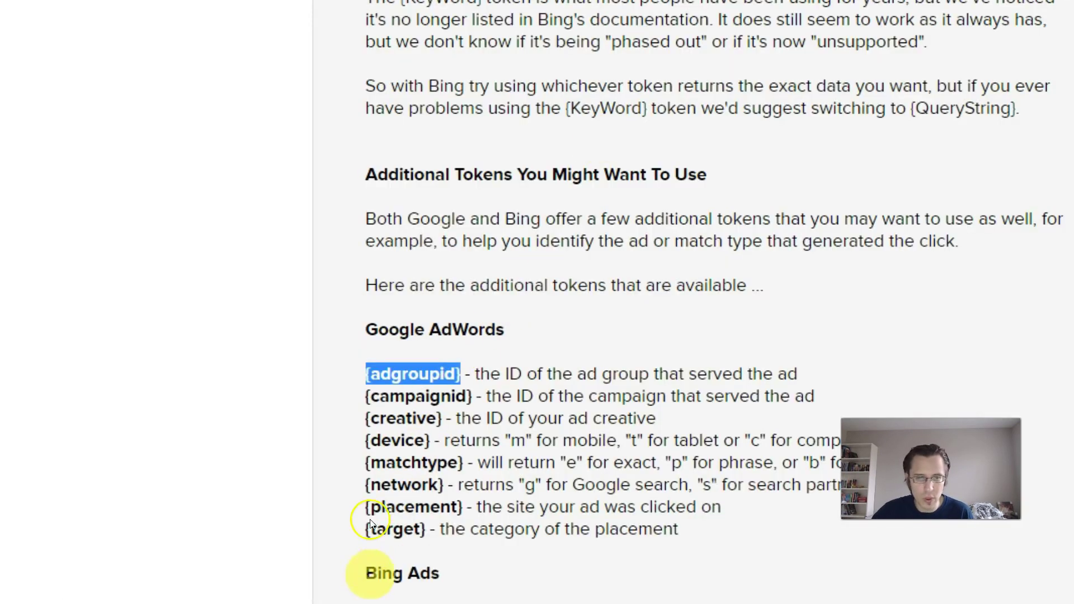
left_click_drag(482, 441, 601, 440)
left_click_drag(495, 463, 631, 463)
left_click_drag(503, 485, 616, 484)
left_click_drag(483, 440, 816, 440)
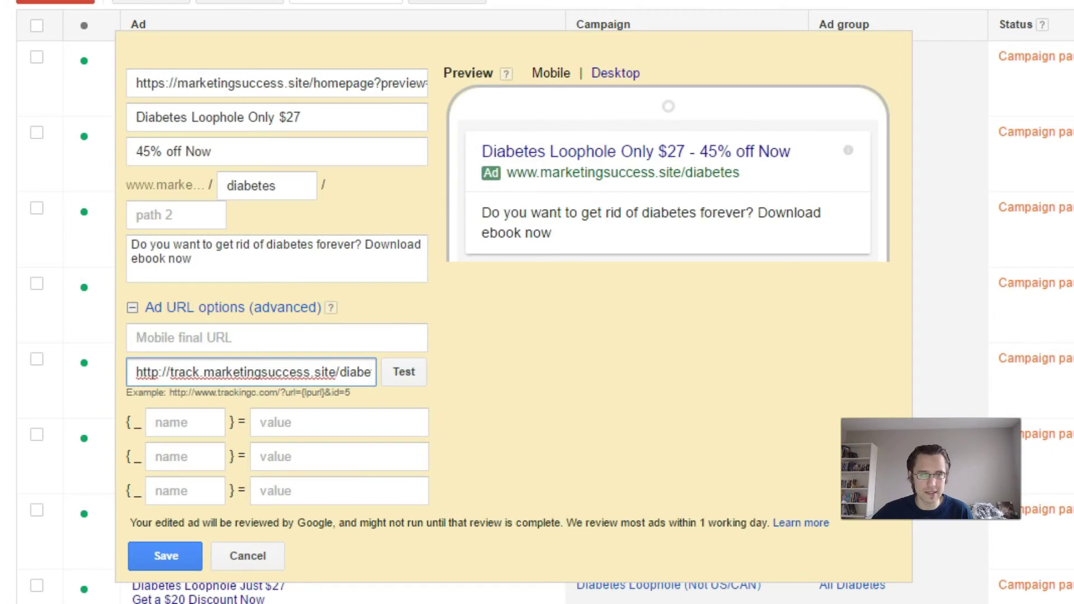
Step: Highlight {Keyword}-{adgroupid} in the template and the full AdWords token list in the article
left_click_drag(297, 372, 351, 376)
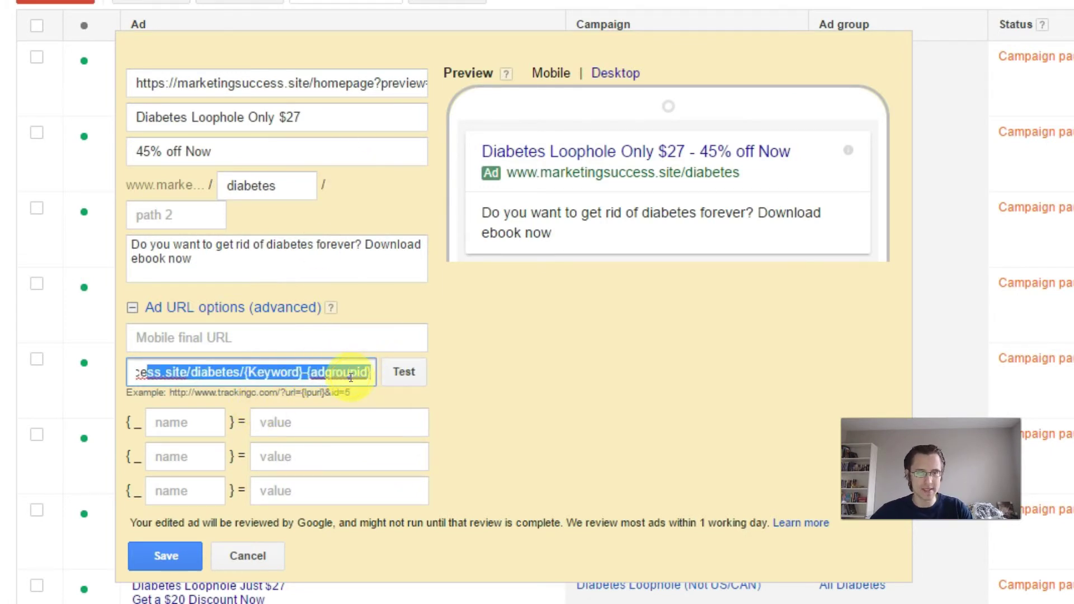
left_click(336, 374)
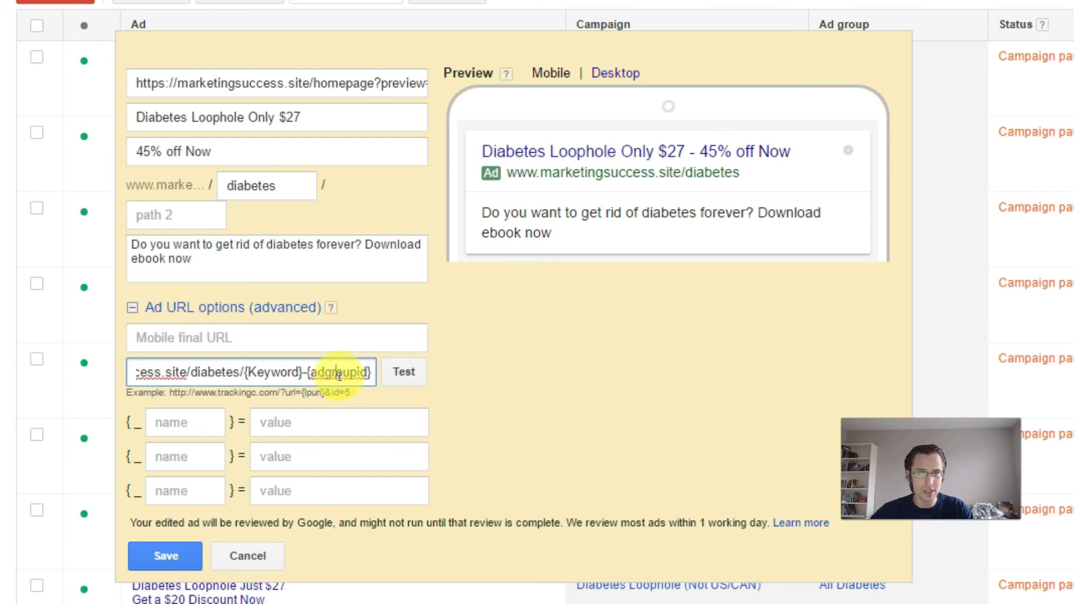
double_click(341, 374)
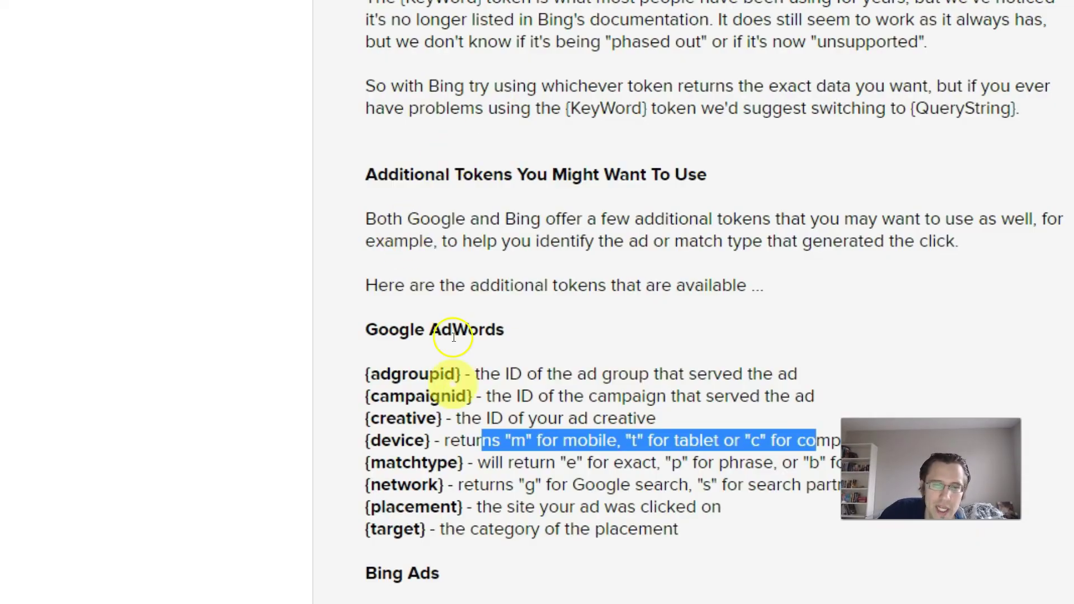
left_click_drag(418, 374, 426, 418)
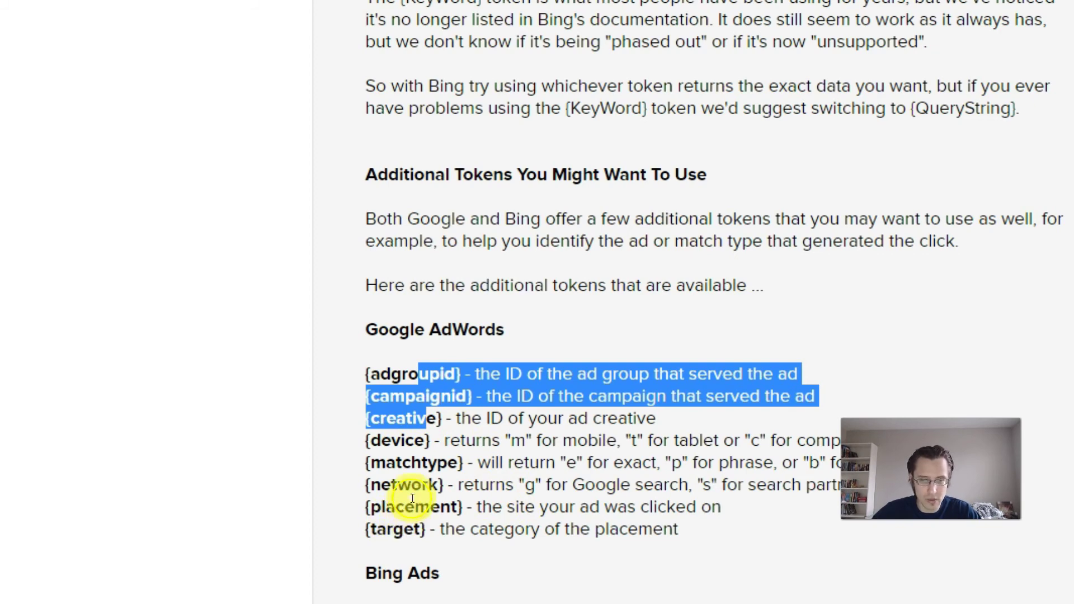
left_click_drag(406, 528, 404, 373)
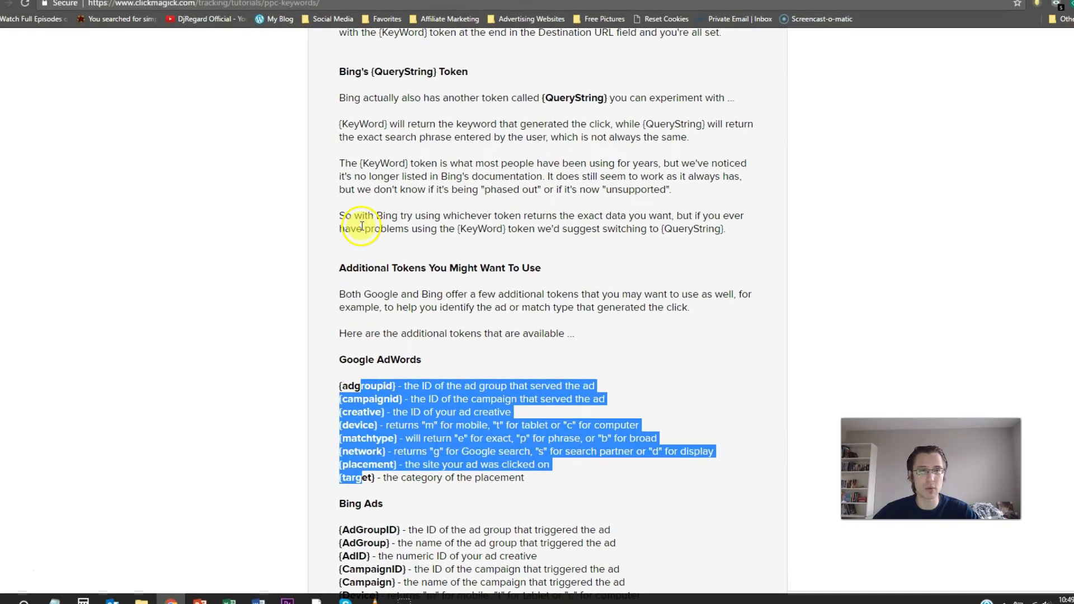
Step: Scroll the ClickMagick tutorial, highlighting its title and the matchtype-to-target tokens, then return to Campaign Management
scroll(439, 352, "up", 5)
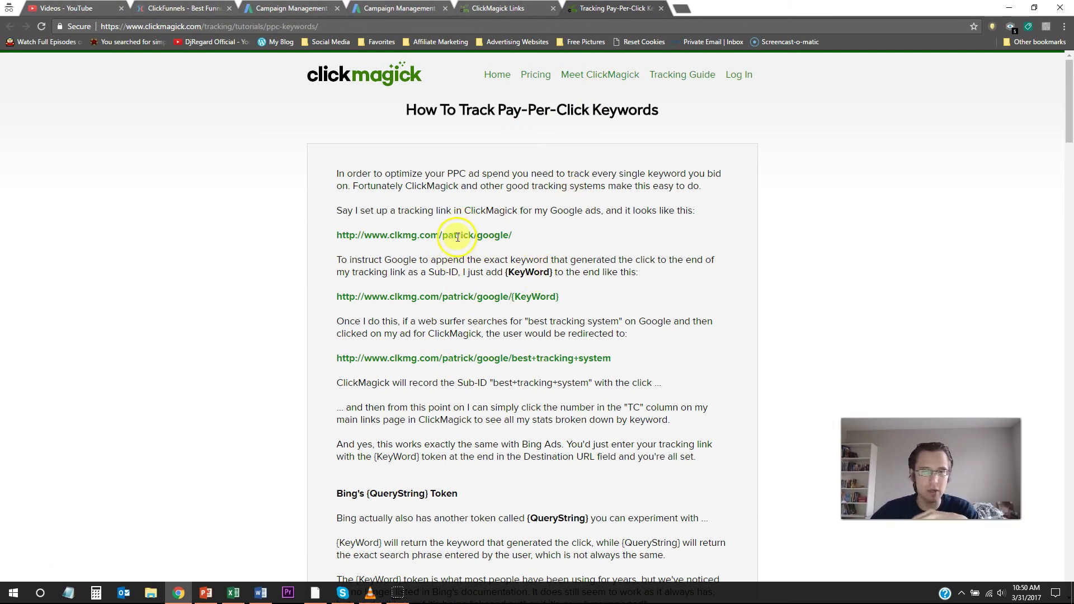
left_click_drag(411, 110, 659, 110)
scroll(482, 321, "down", 8)
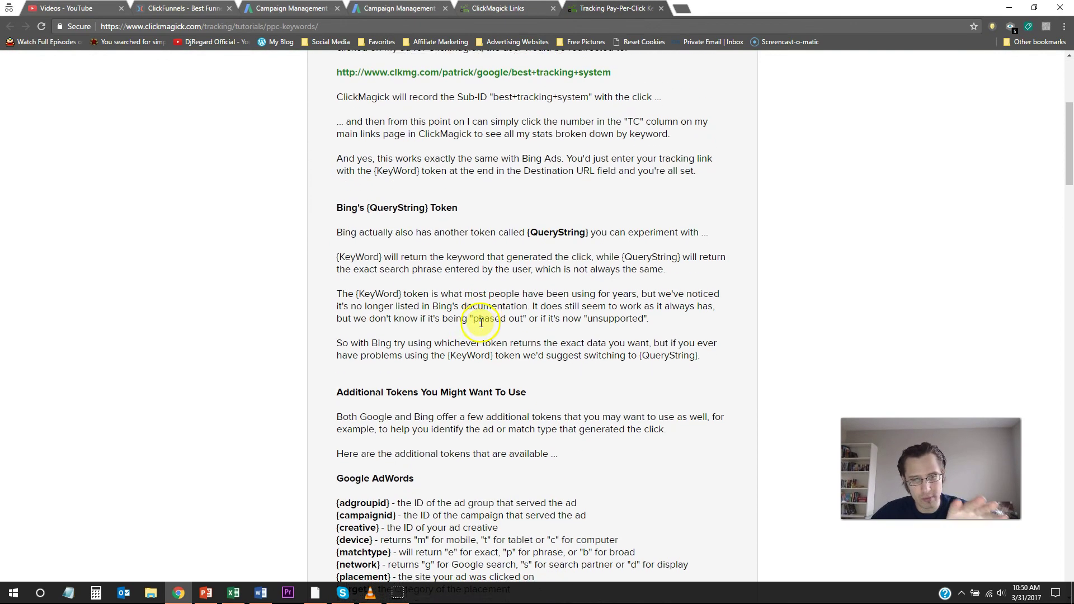
scroll(474, 325, "up", 2)
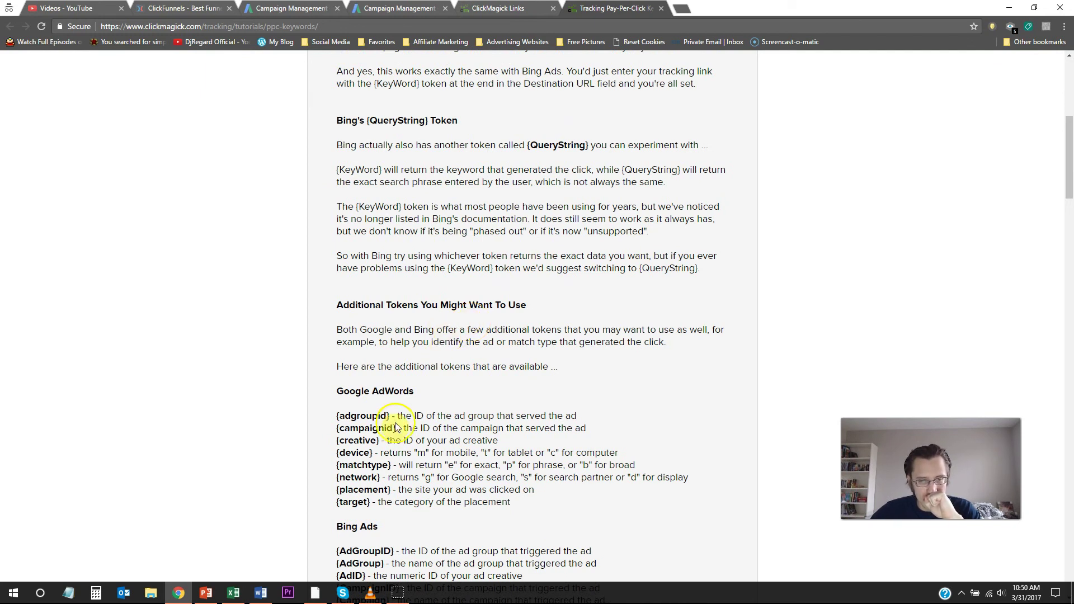
left_click_drag(373, 502, 350, 470)
left_click(350, 470)
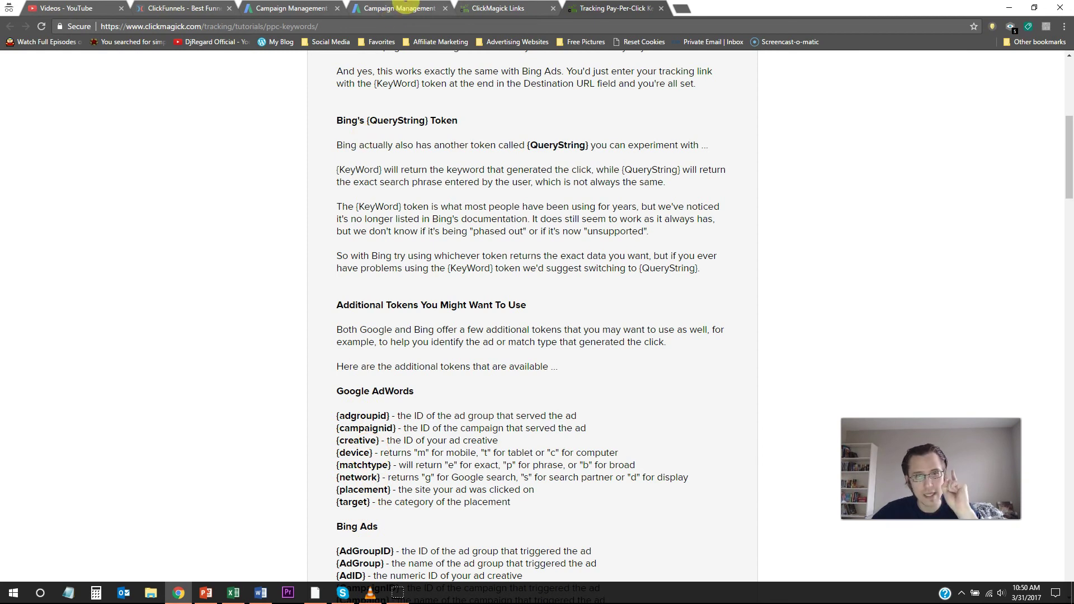
left_click(405, 7)
Step: Append '/#section 221' to the tracking template right after {Keyword}-{adgroupid}
triple_click(315, 384)
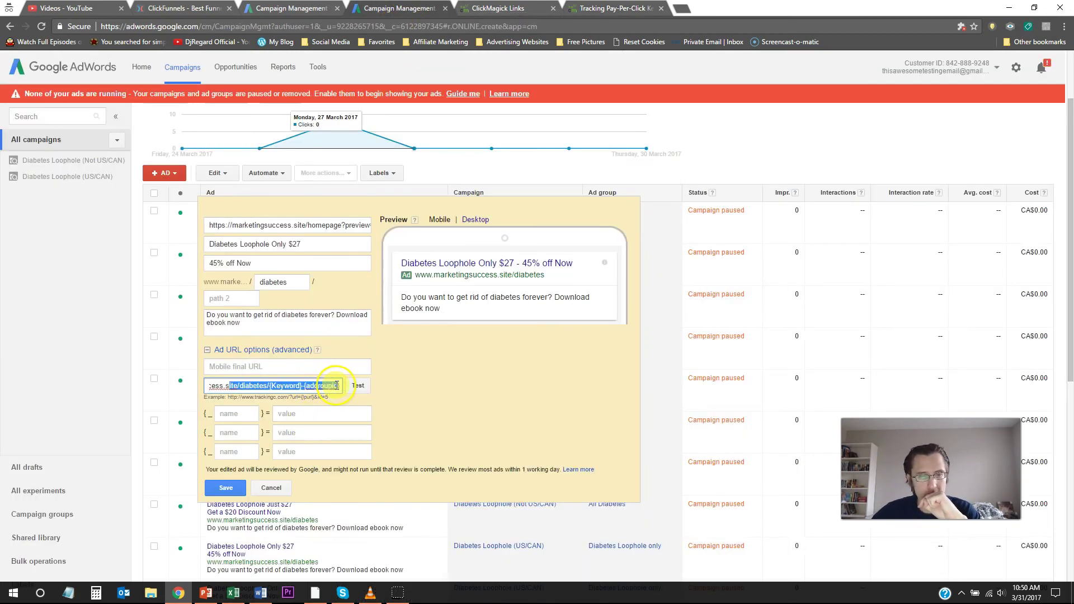
key("End")
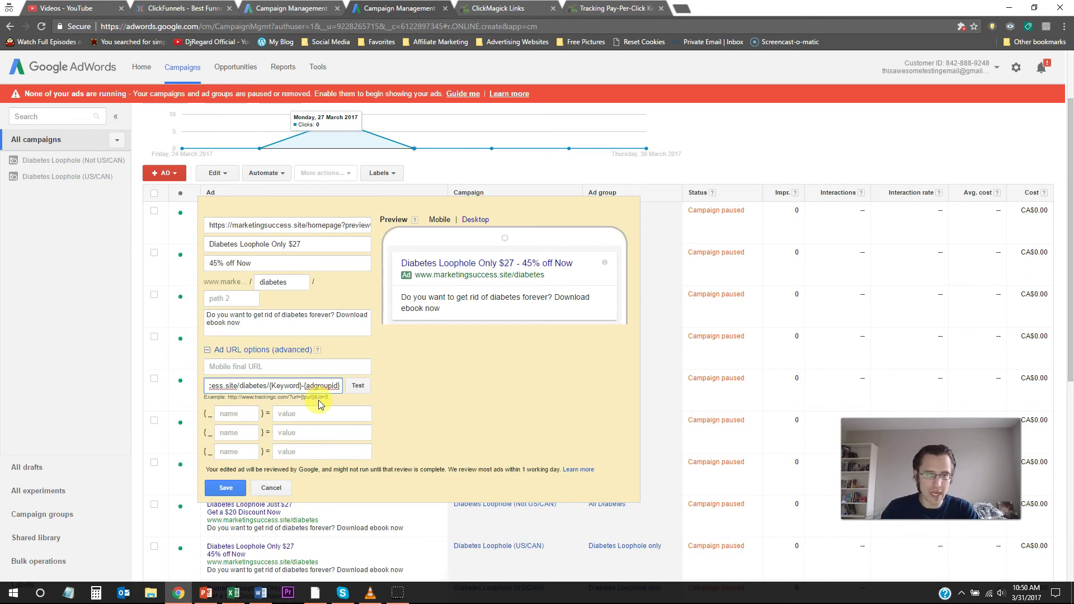
type("/")
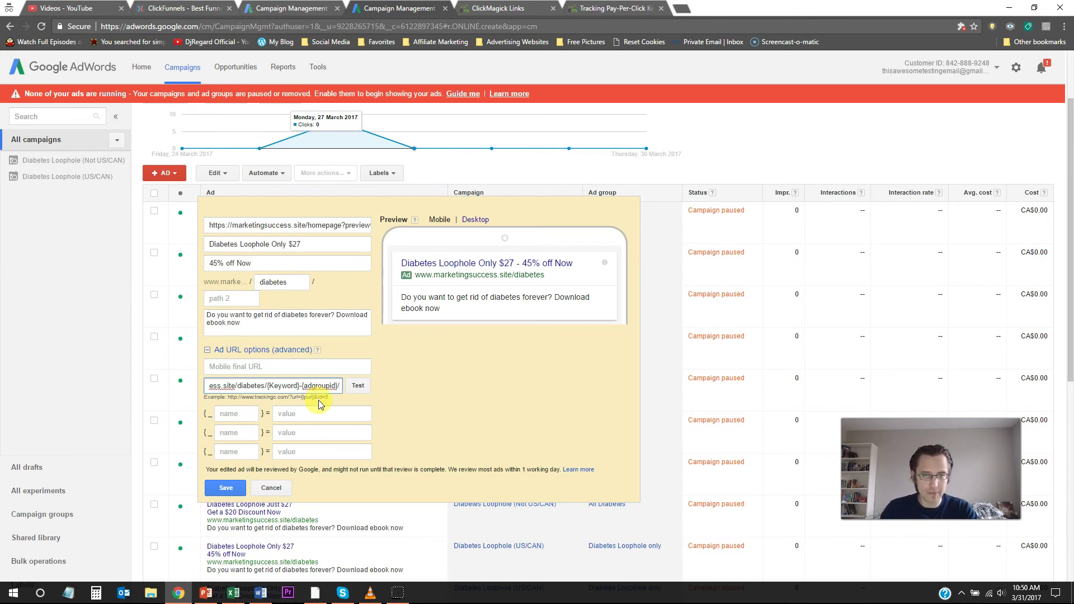
type("#sec")
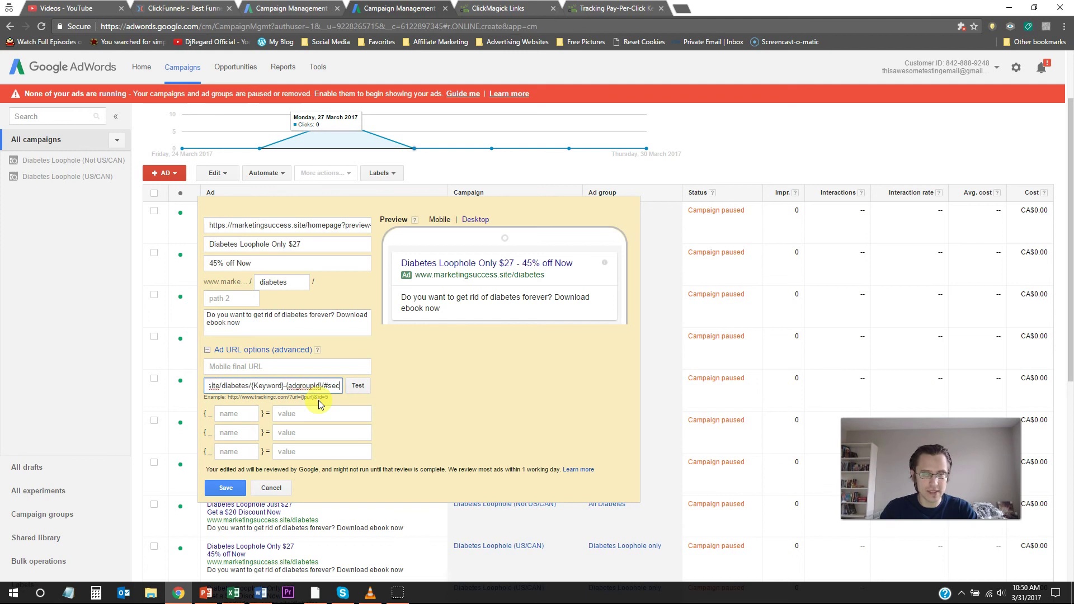
type("tion 221")
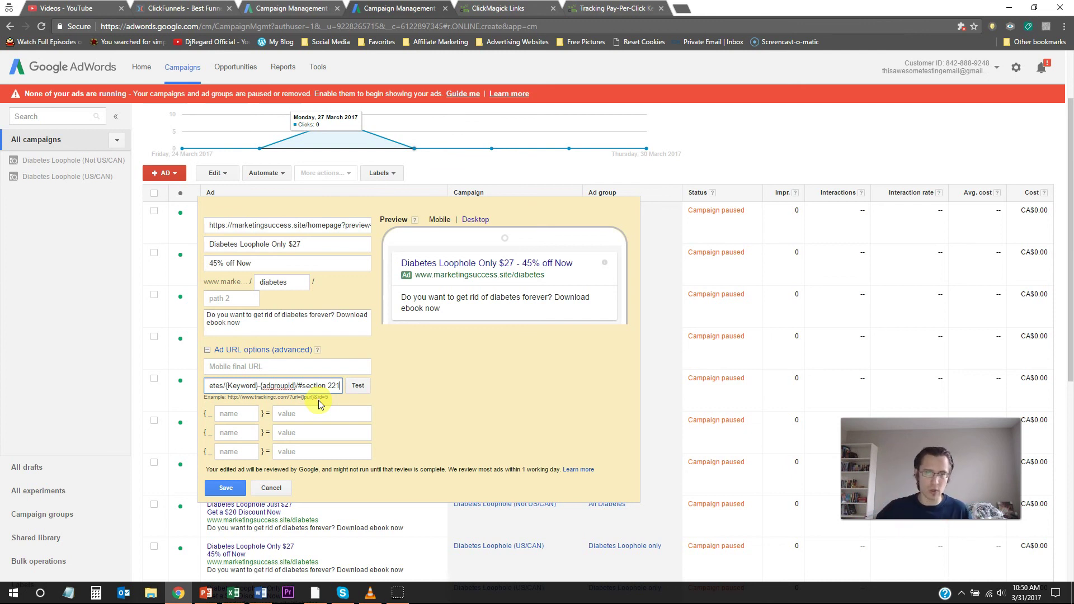
left_click_drag(298, 385, 343, 388)
left_click_drag(341, 225, 369, 226)
left_click(368, 225)
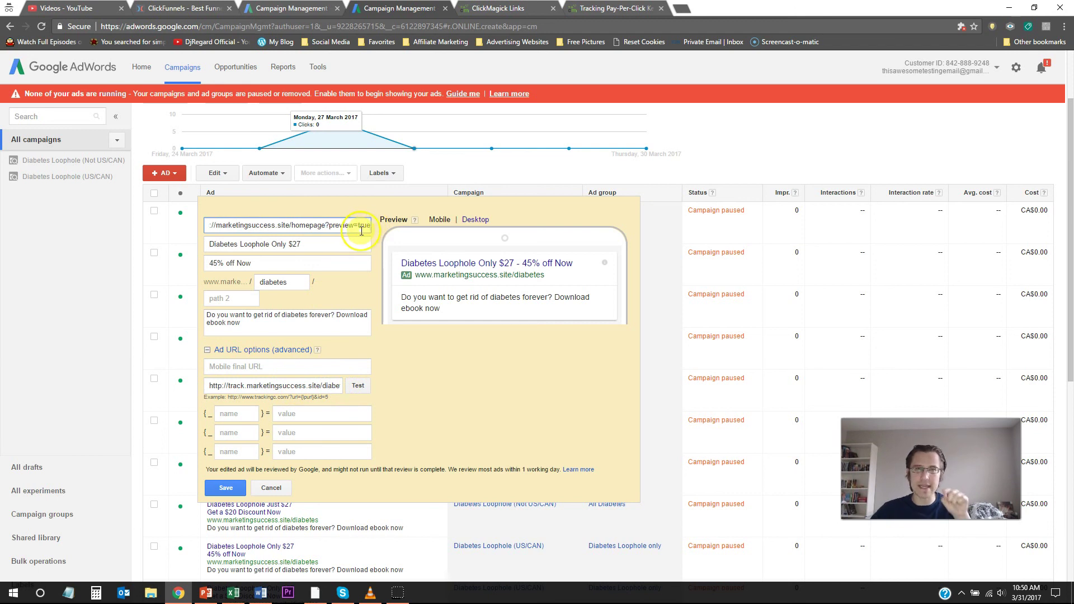